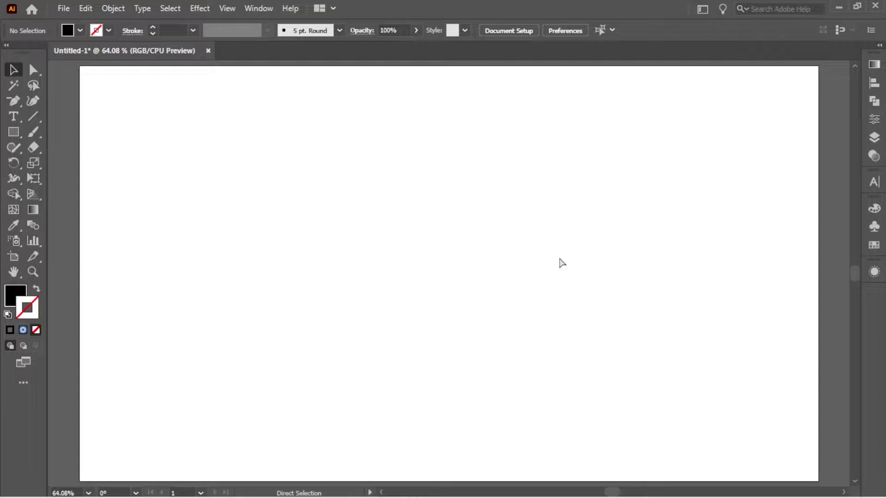
Show the rulers and add vertical and horizontal guides, both centred on the artboard
key(ctrl+r)
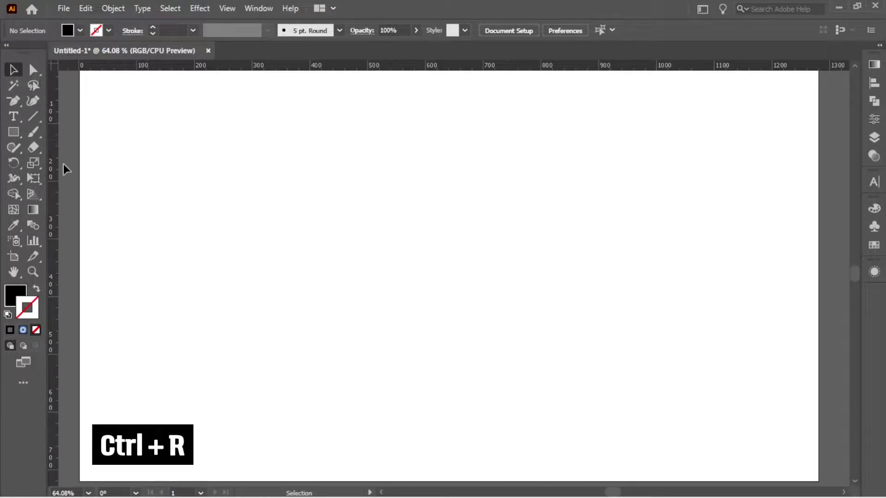
drag(57, 169, 428, 188)
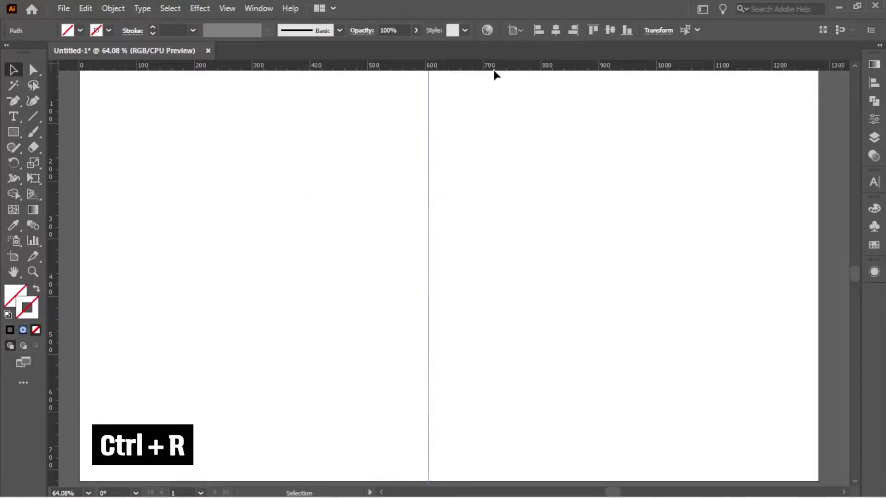
drag(493, 74, 497, 288)
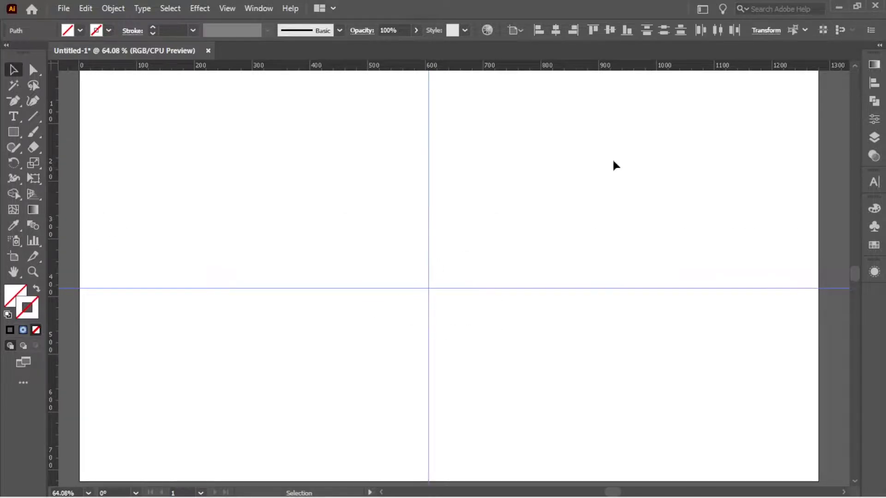
click(873, 83)
click(740, 94)
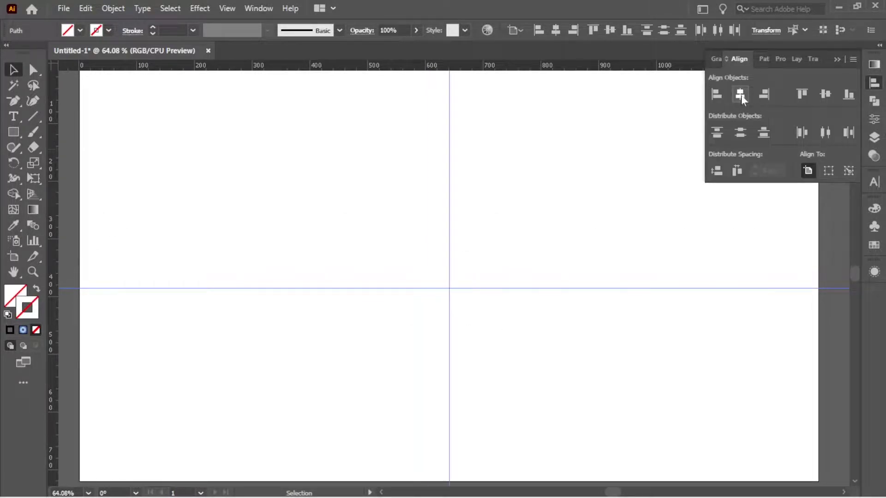
click(826, 94)
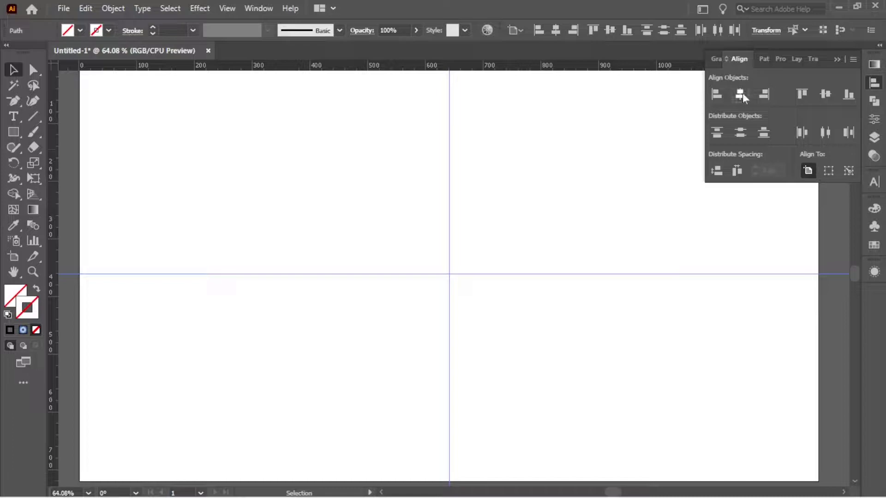
click(837, 59)
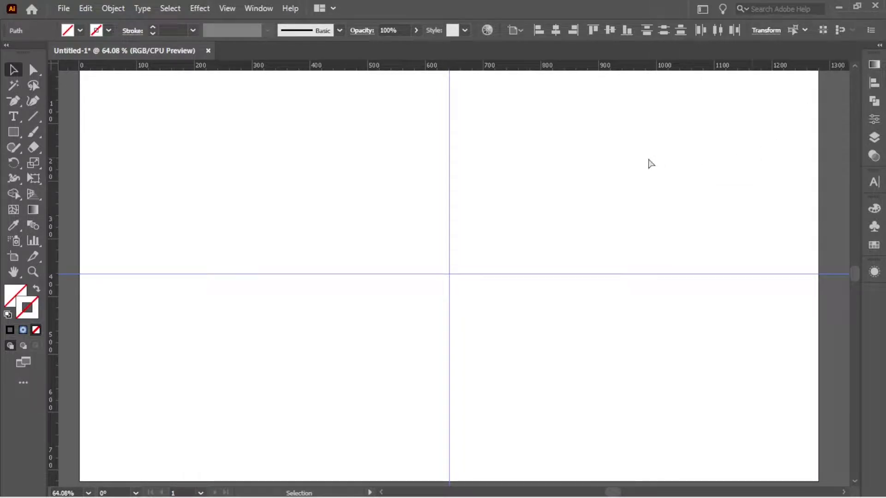
click(581, 171)
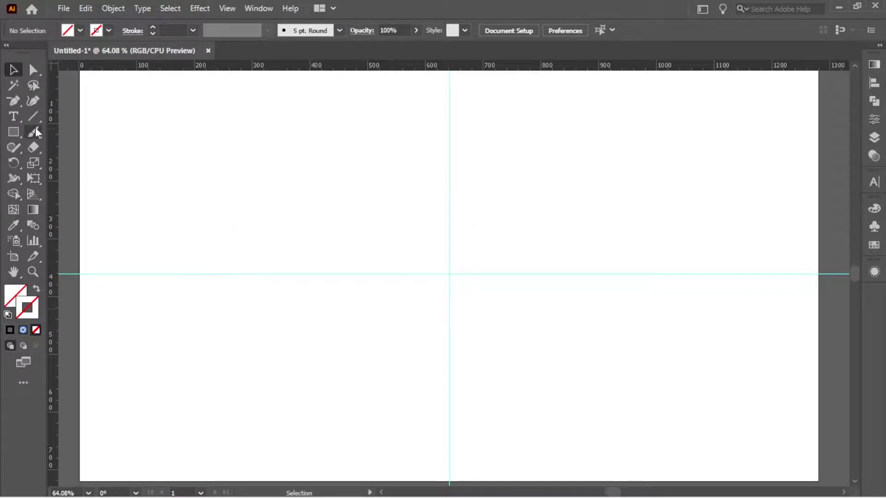
Draw a 100 × 100 px square at the guide intersection
drag(9, 133, 77, 130)
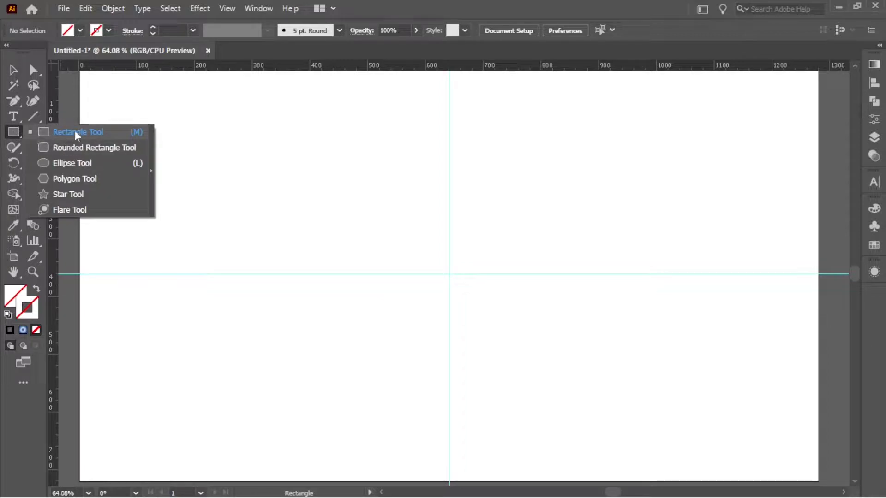
double_click(449, 274)
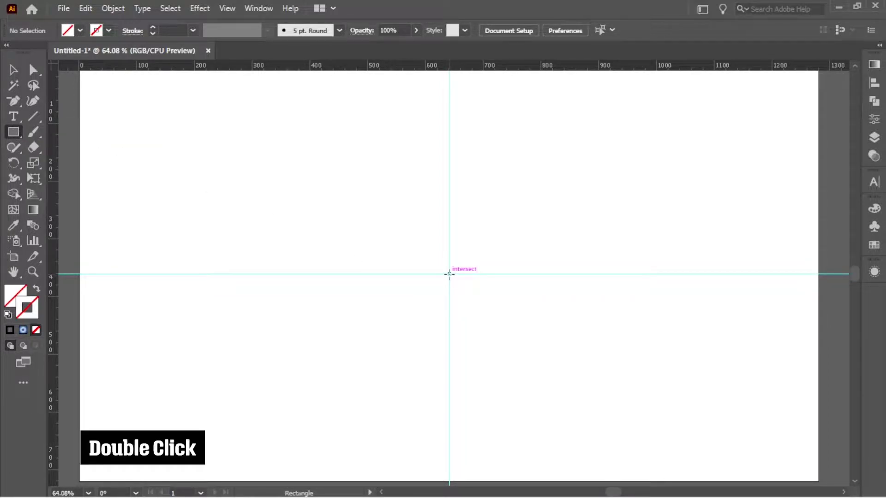
text(1)
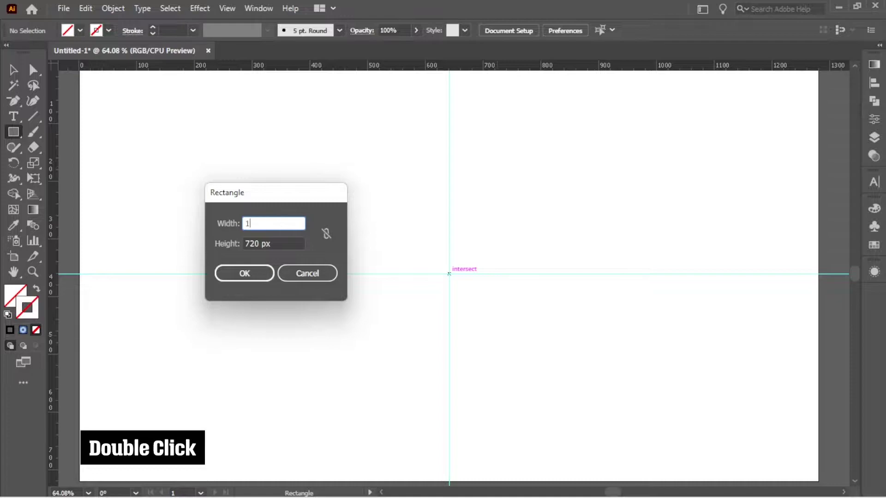
text(00)
key(Tab)
text(1)
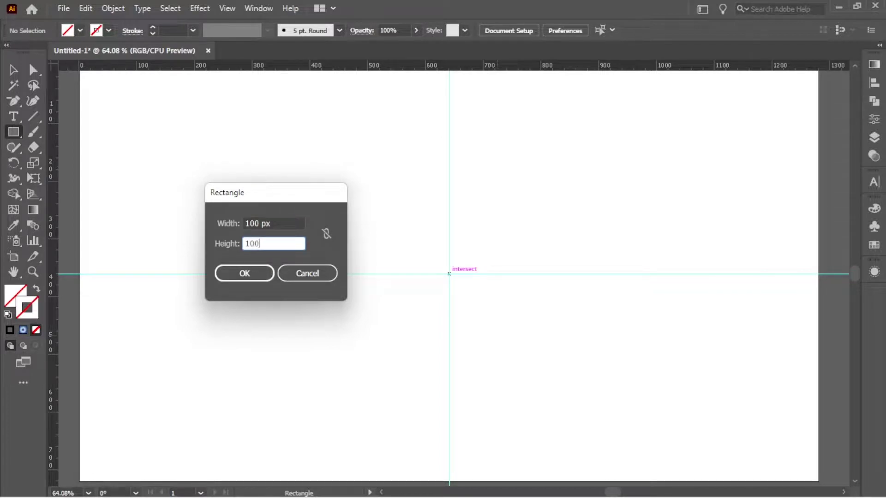
key(Return)
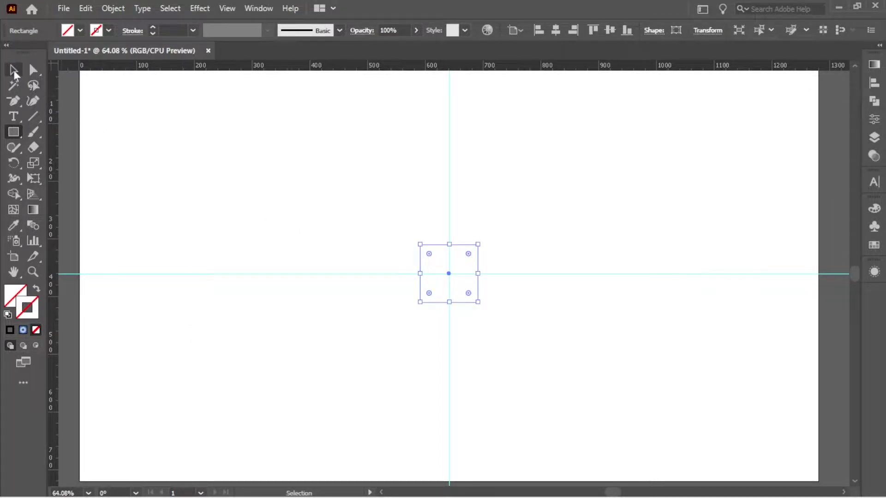
Give the square a black 5 pt stroke
click(13, 70)
click(108, 30)
click(37, 53)
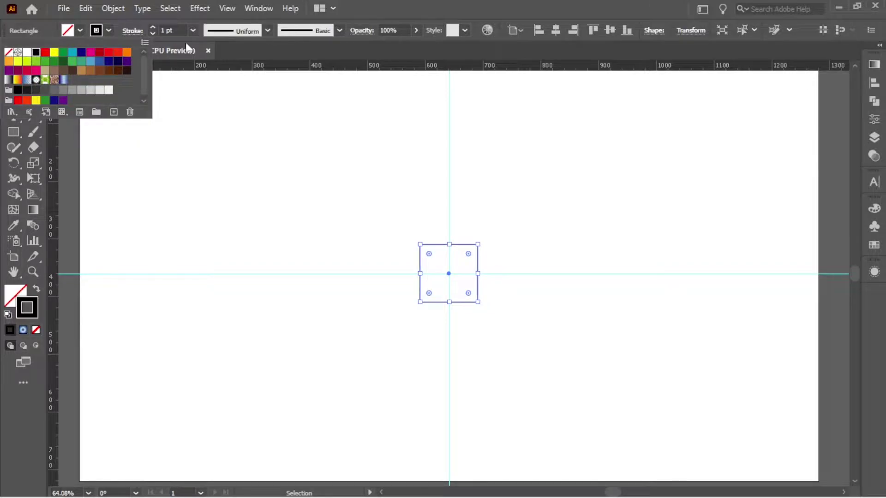
click(193, 31)
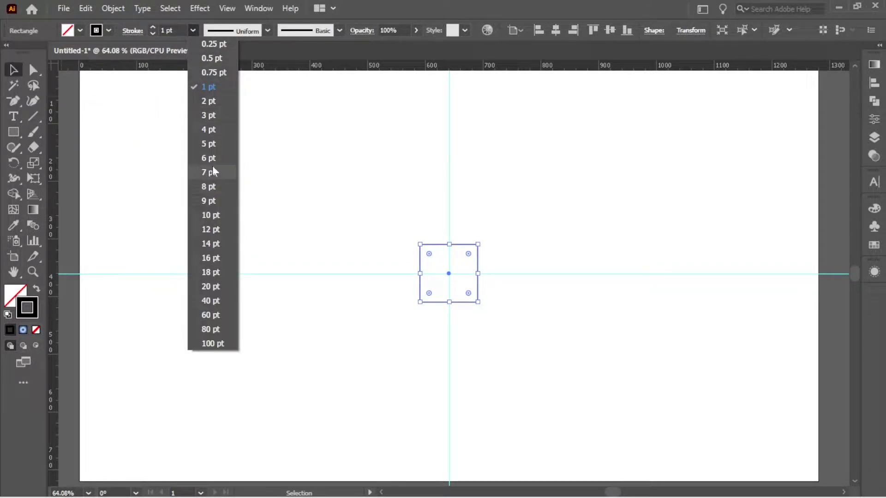
click(208, 143)
click(538, 207)
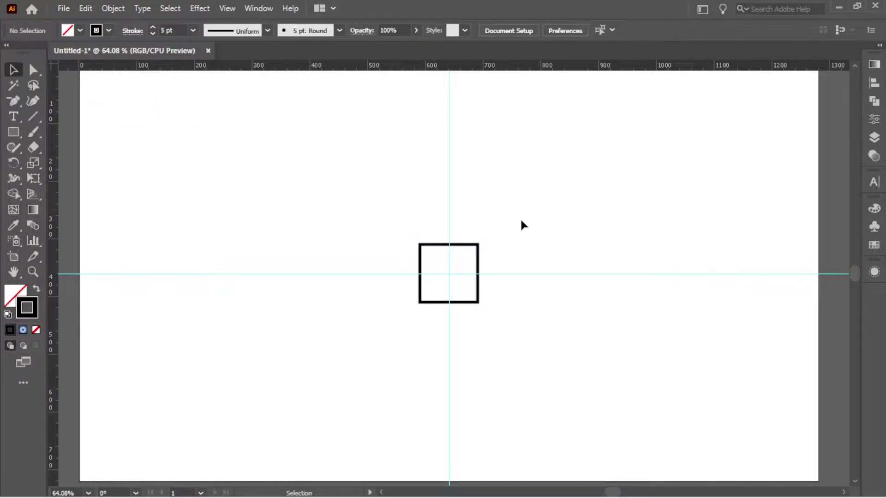
click(477, 264)
Paste a copy of the square in front and resize it to 700 × 700 px
key(ctrl+c)
key(ctrl+f)
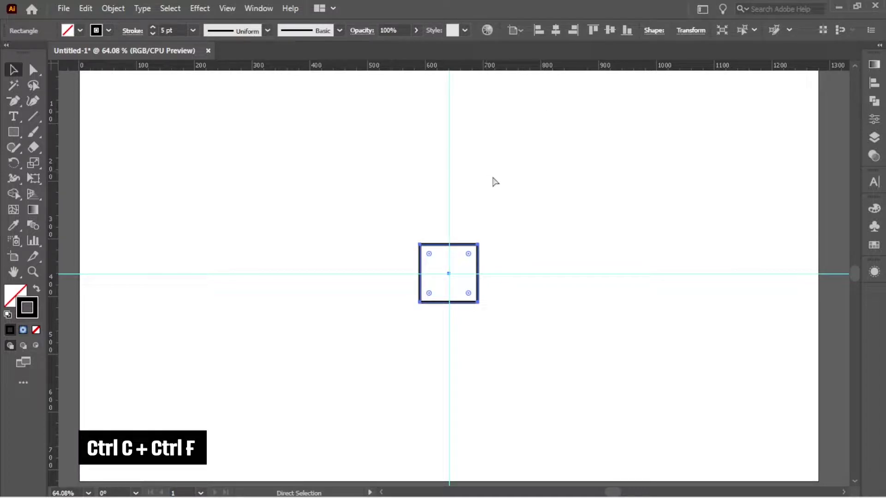
key(ctrl+f)
click(691, 31)
click(664, 51)
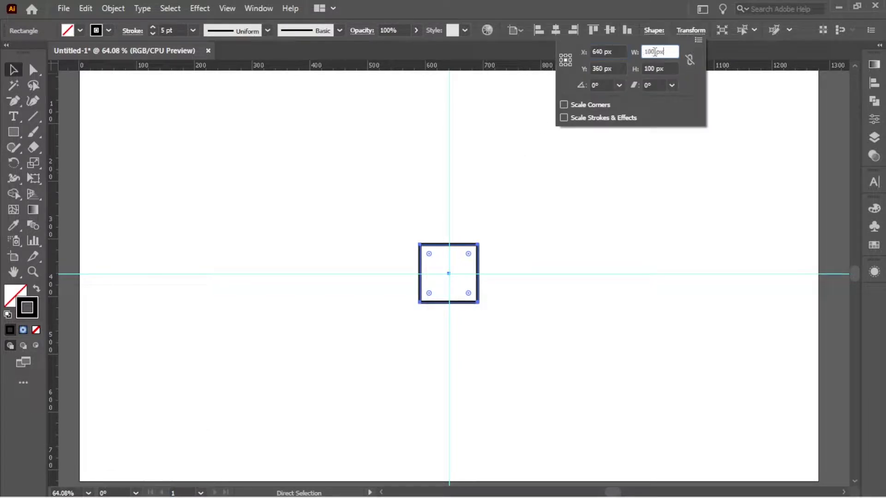
text(700)
key(Tab)
text(7)
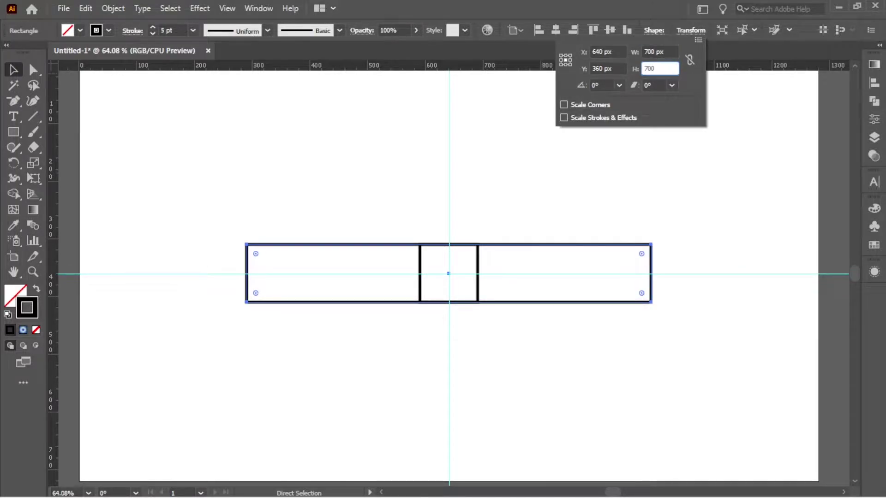
key(Return)
Marquee-select both the small and large squares together
click(731, 166)
drag(704, 169, 472, 253)
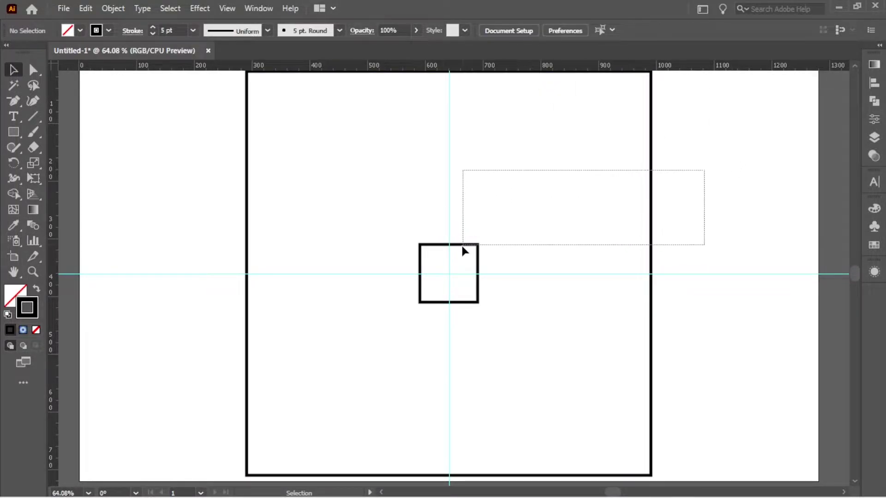
click(32, 225)
click(113, 8)
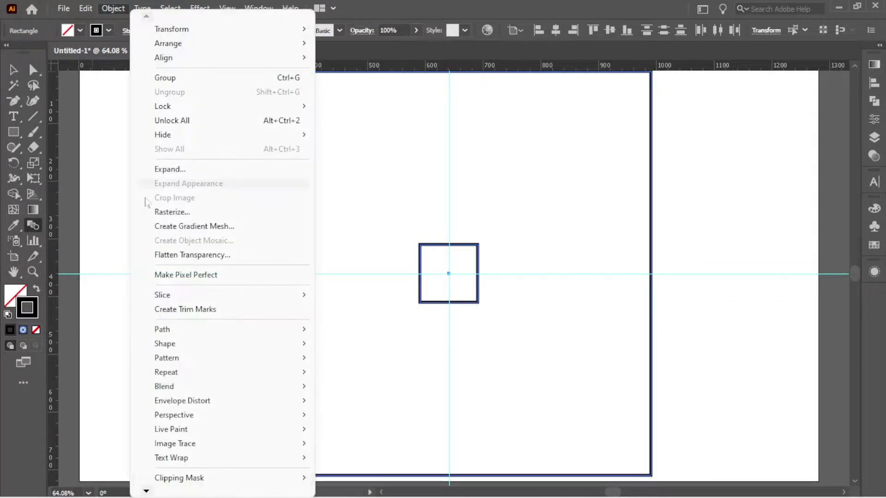
mouse_move(164, 386)
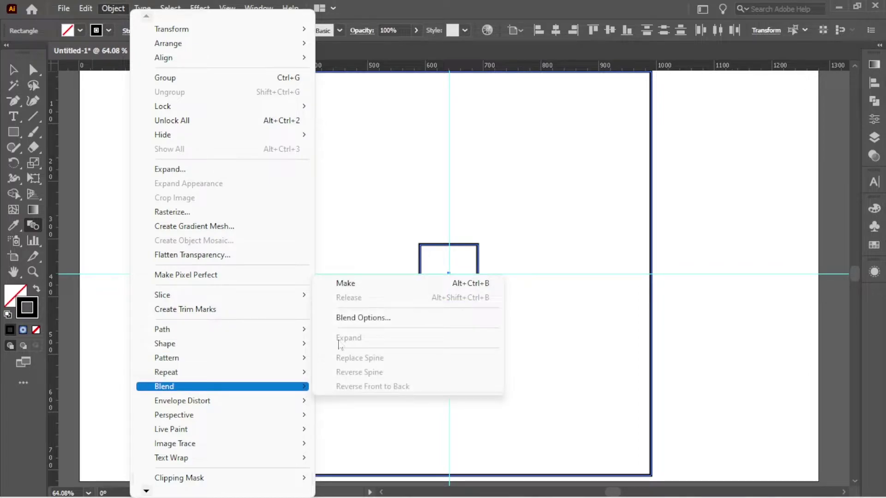
Blend the two squares and set the blend to 5 specified steps
click(346, 283)
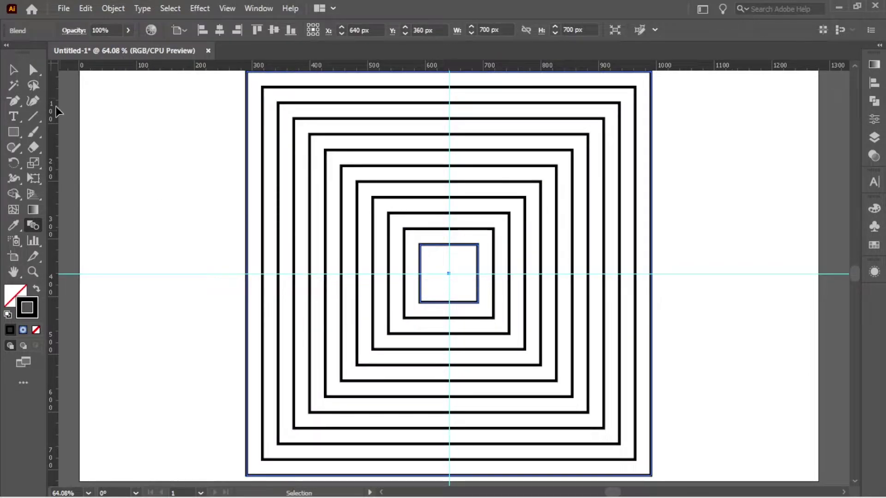
alt+click(449, 273)
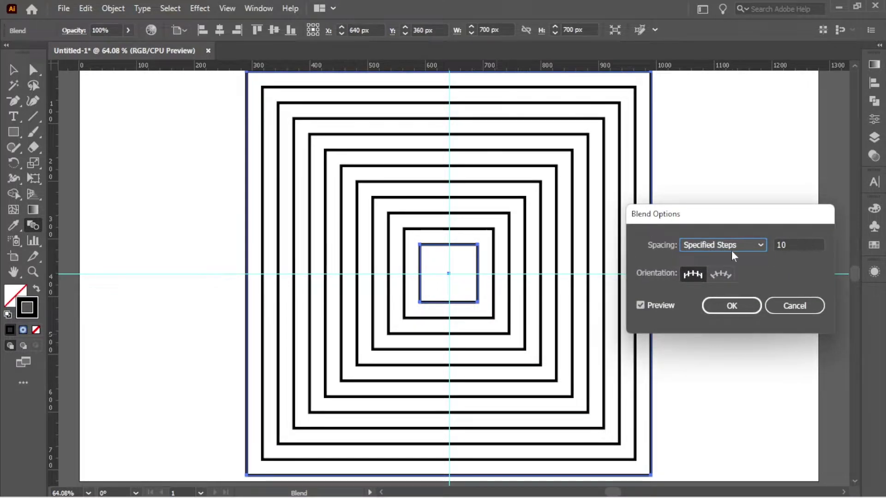
key(Tab)
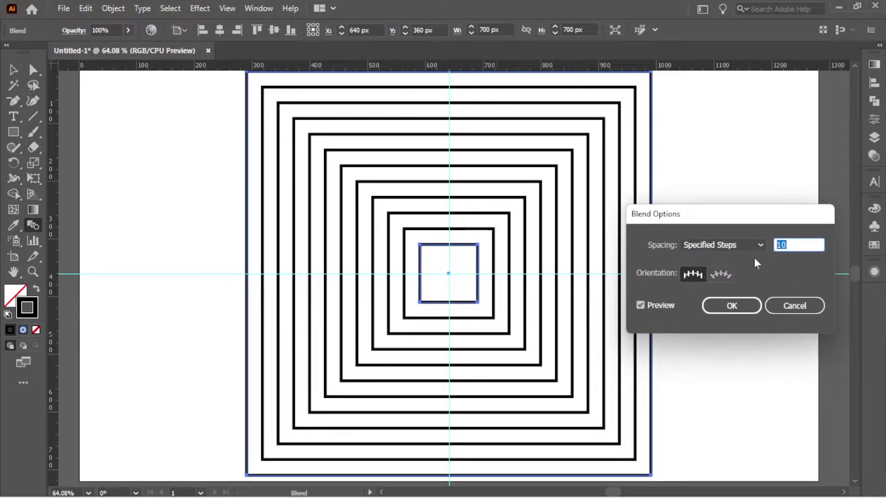
text(5)
key(Return)
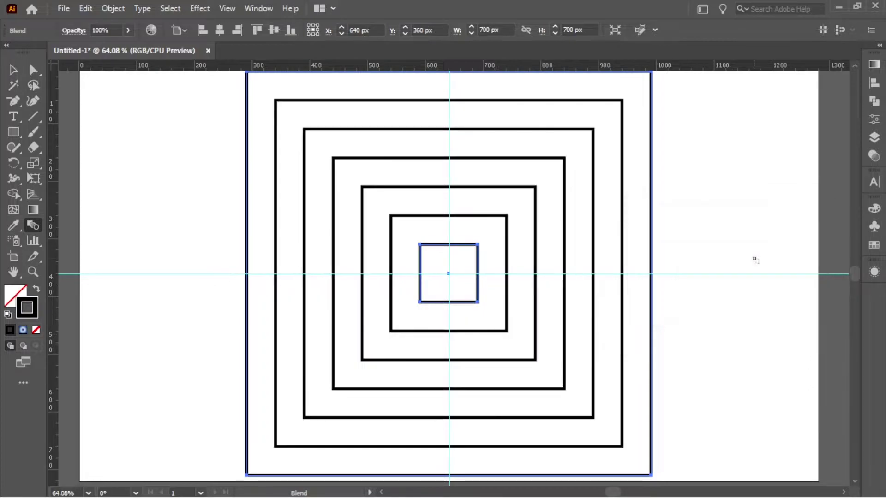
click(13, 69)
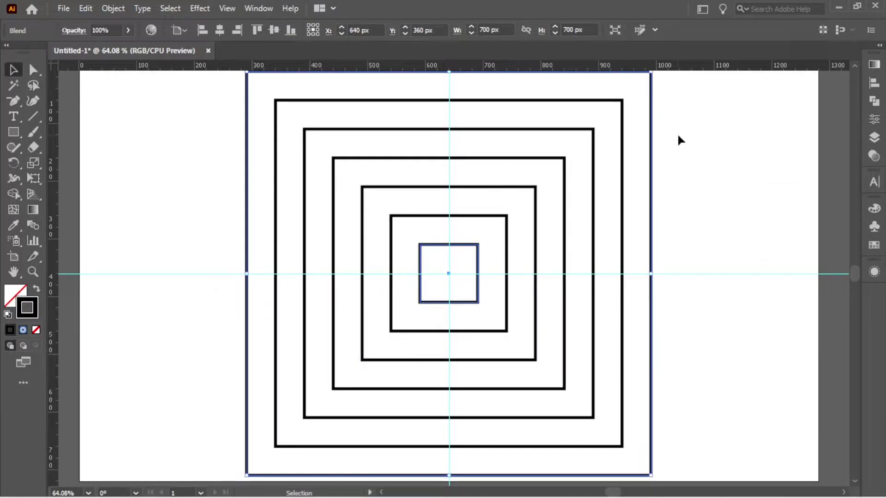
Shrink the square blend to about 327 px and paste a copy in front
mouse_move(686, 135)
mouse_down()
mouse_move(491, 242)
mouse_move(502, 241)
mouse_up()
drag(652, 275, 543, 274)
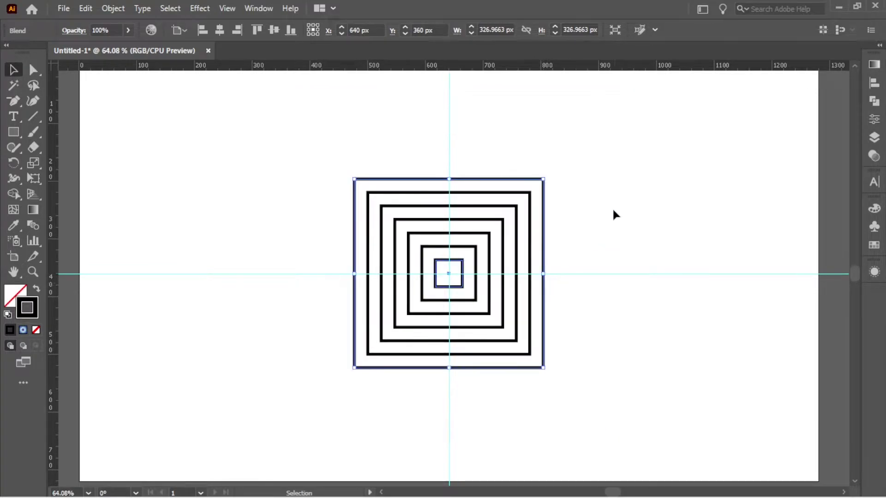
key(ctrl+c)
key(ctrl+f)
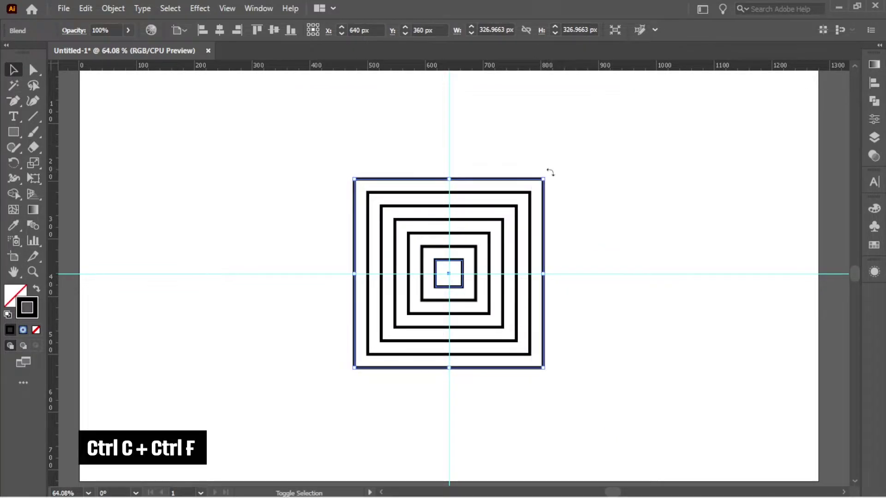
Rotate the copy 45° into a diamond and enlarge both blends to about 549 px
drag(568, 208, 577, 312)
drag(590, 152, 470, 260)
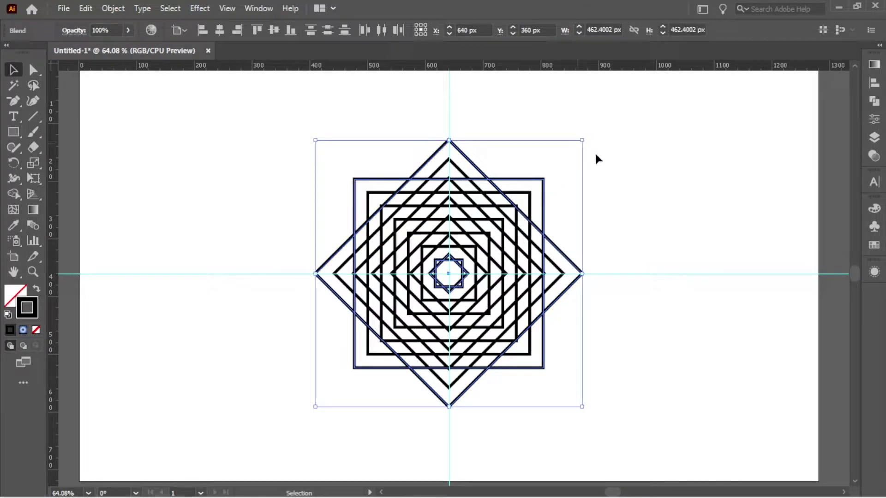
drag(619, 144, 491, 249)
mouse_move(582, 139)
mouse_down()
mouse_move(607, 115)
mouse_move(429, 242)
mouse_up()
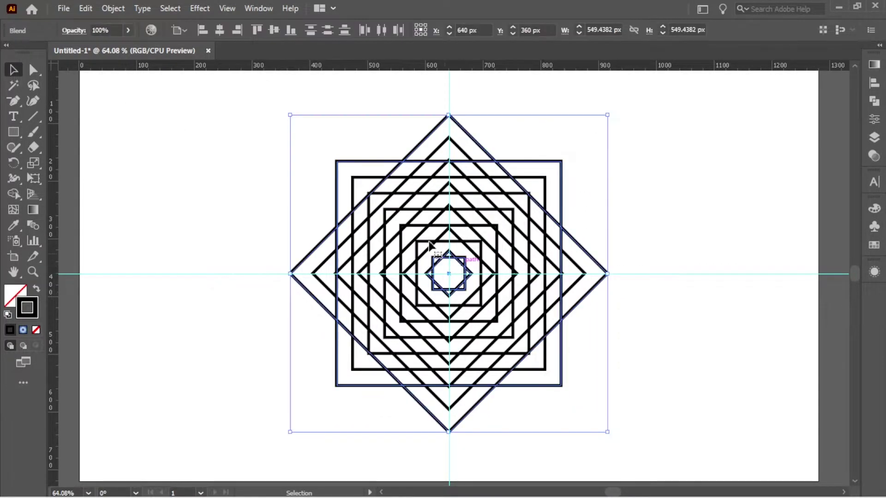
click(120, 13)
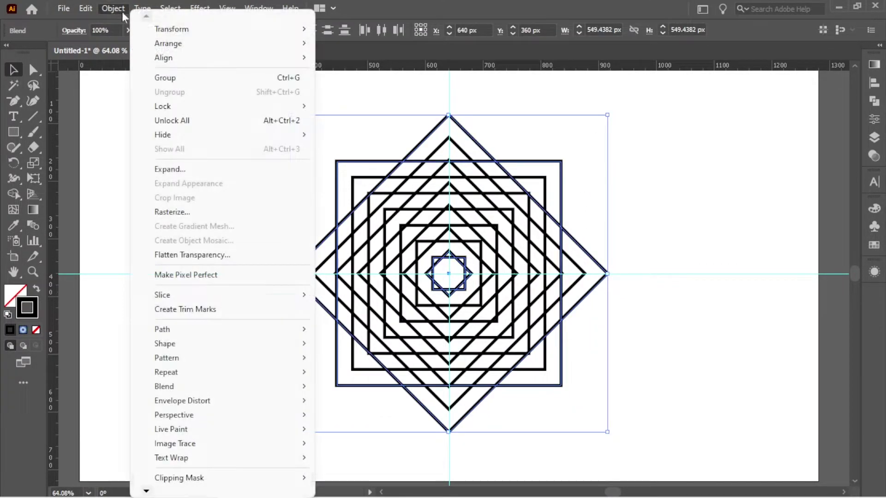
Expand both blends into plain paths and thin every outline to a 3 pt stroke
click(178, 172)
click(264, 306)
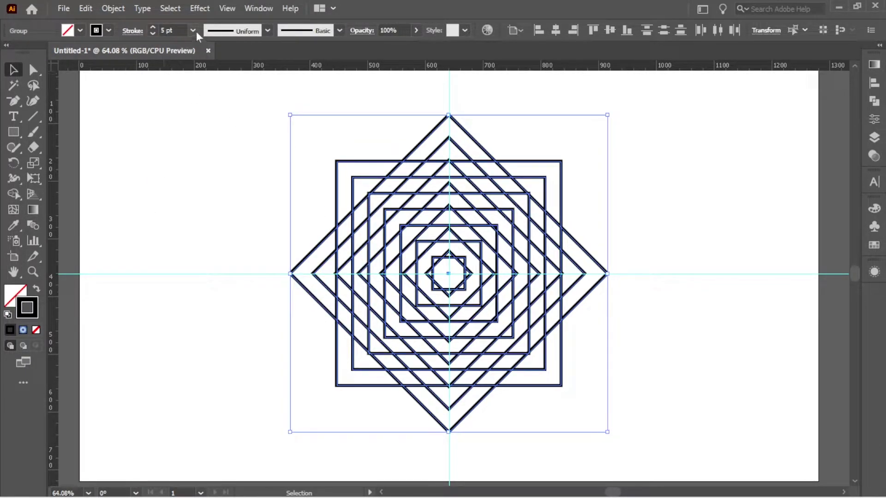
click(193, 31)
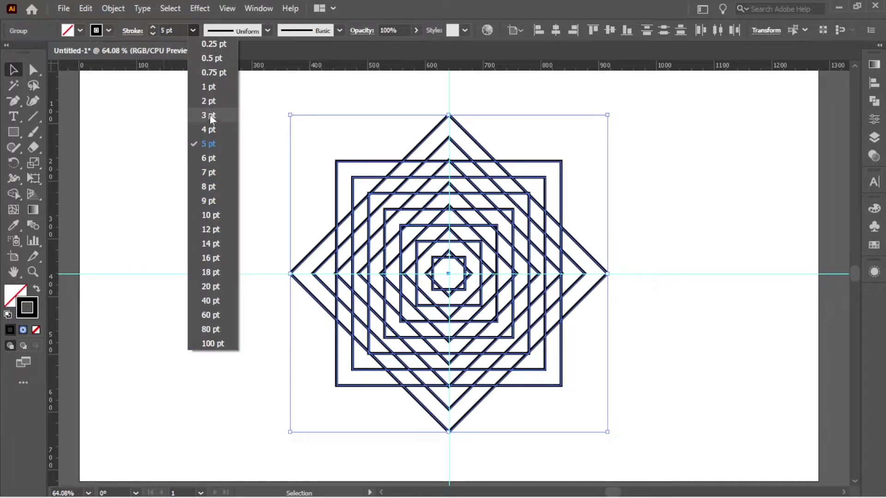
click(210, 114)
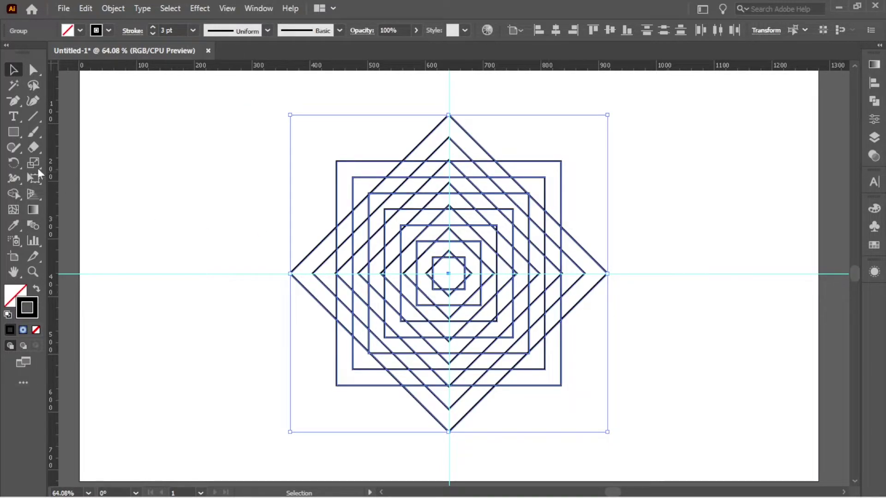
click(15, 194)
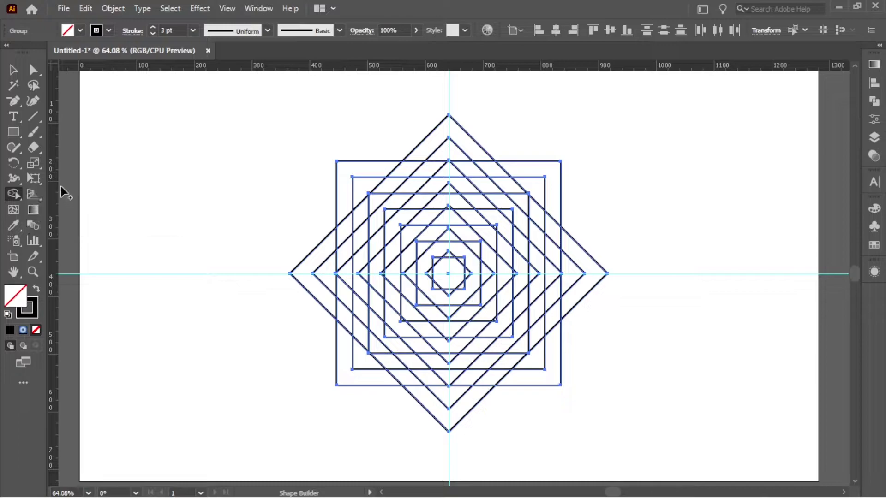
click(109, 31)
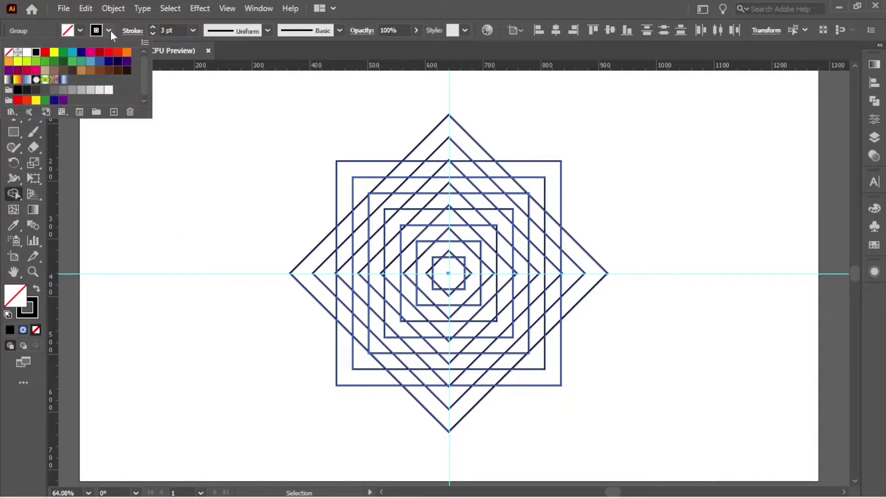
With a red fill, merge the outer top-right band and the inner diagonal band into red shapes
click(44, 55)
key(ctrl+1)
drag(613, 181, 612, 148)
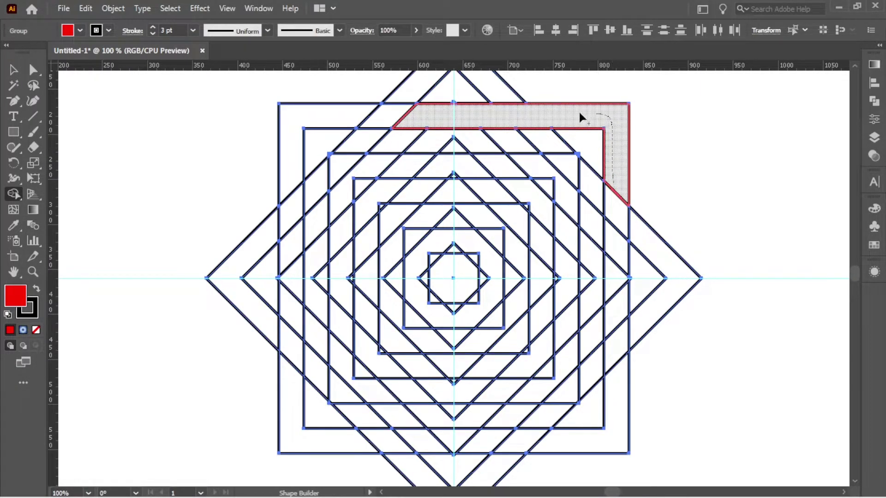
drag(423, 112, 433, 130)
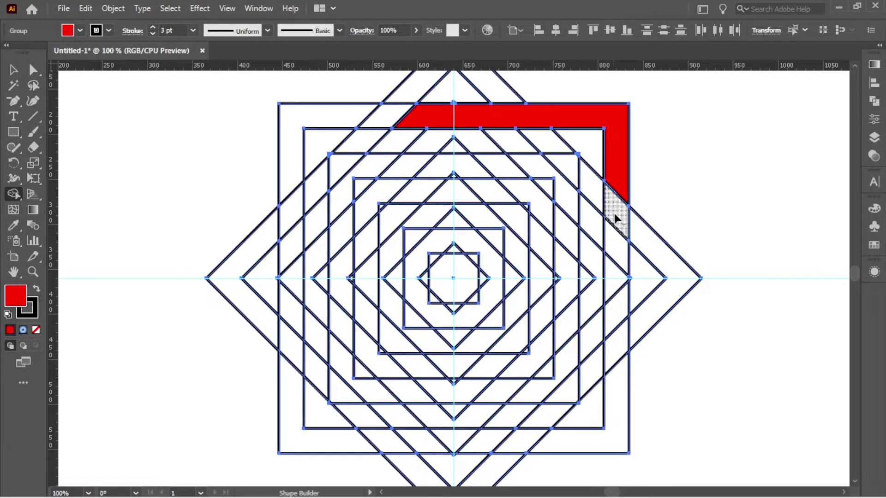
mouse_move(613, 239)
mouse_down()
mouse_move(538, 169)
mouse_move(454, 174)
mouse_up()
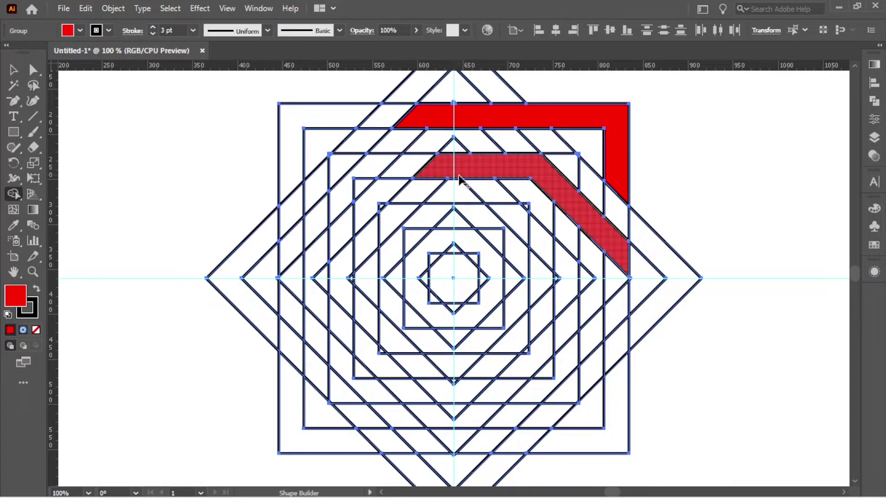
Select the two red bands and cut them out of the artwork
key(a)
click(743, 124)
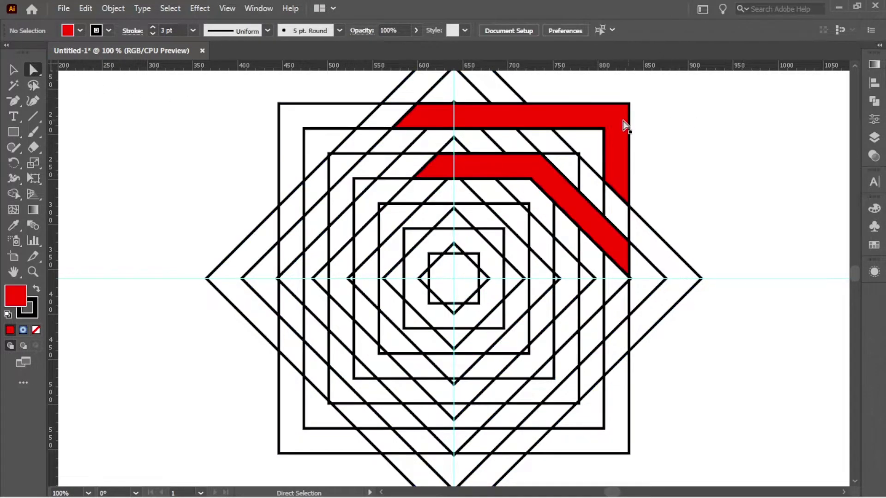
click(618, 123)
shift+click(548, 180)
key(ctrl+x)
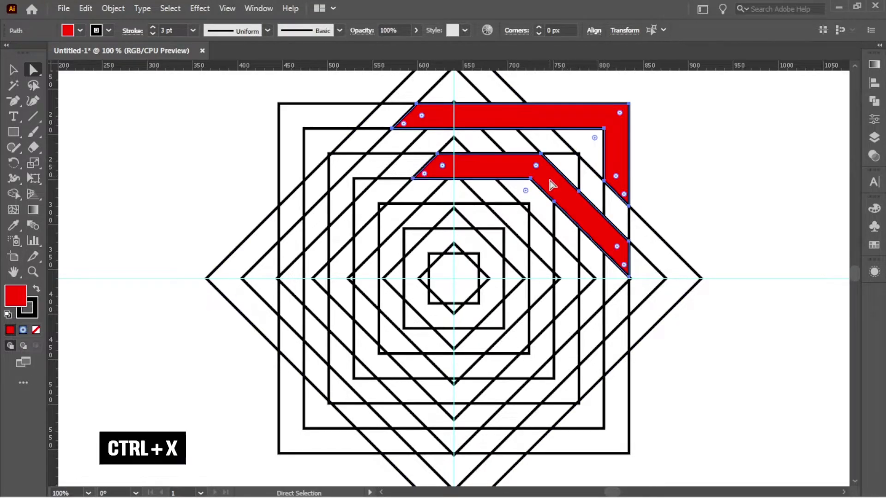
Delete the remaining line outlines, then paste the red bands back in place with no stroke
key(ctrl+x)
click(14, 69)
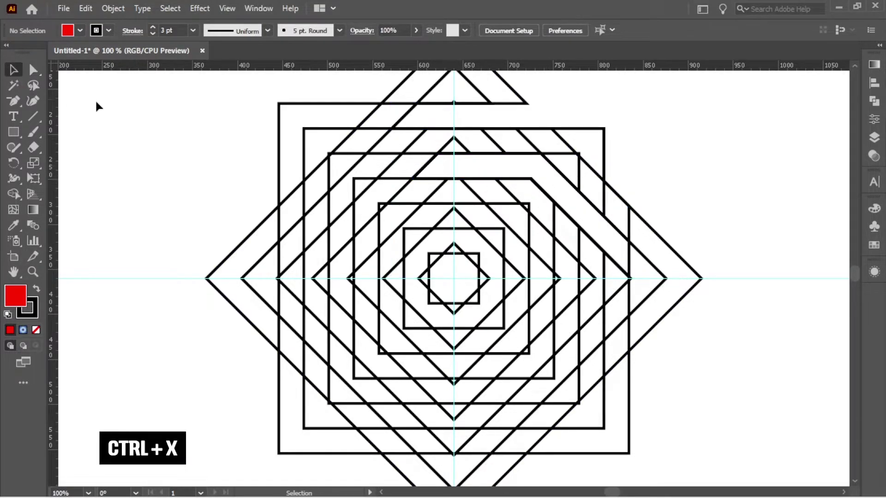
key(ctrl+0)
key(Delete)
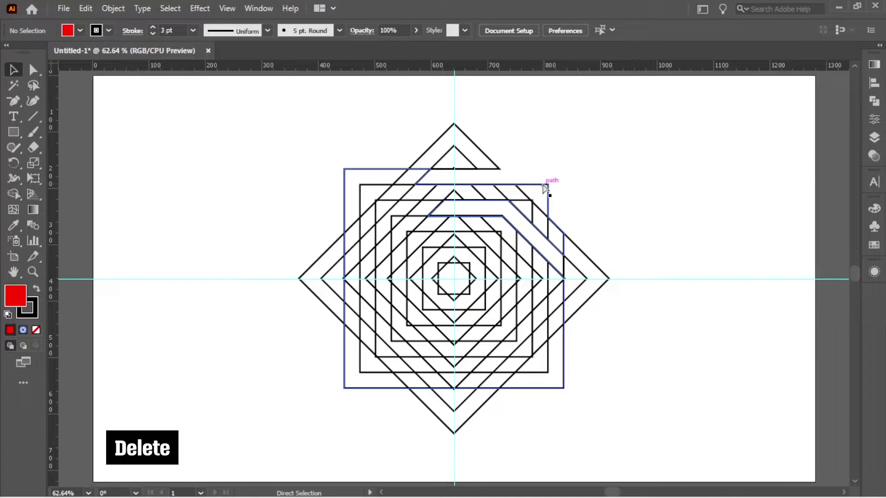
click(544, 187)
key(Delete)
key(ctrl+f)
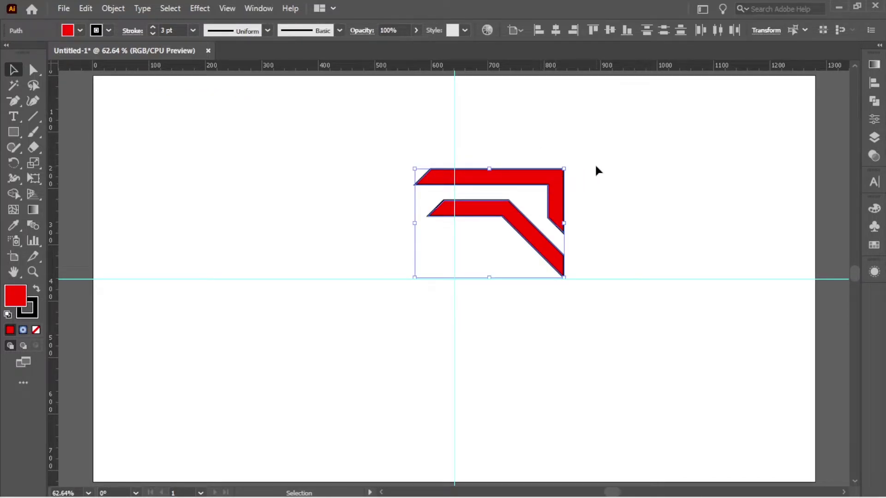
click(109, 31)
click(8, 52)
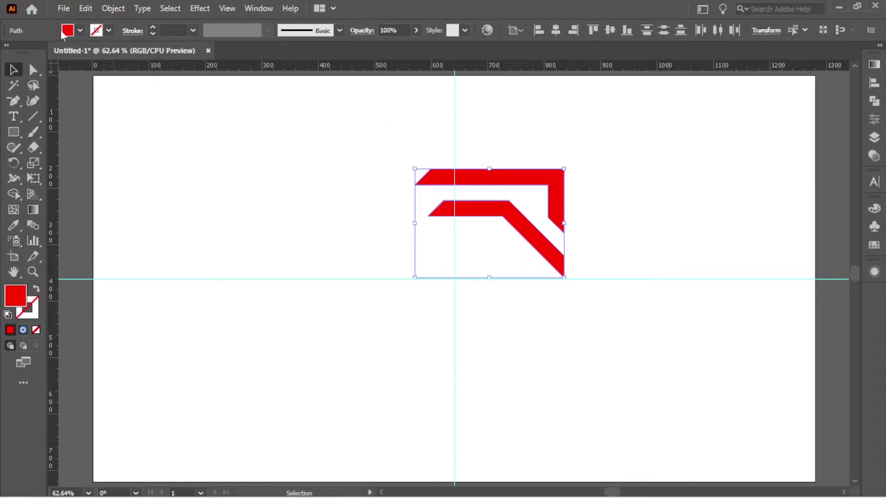
Fill the bands with the blue gradient swatch, angled diagonally to darken toward the top-right
click(80, 30)
click(63, 80)
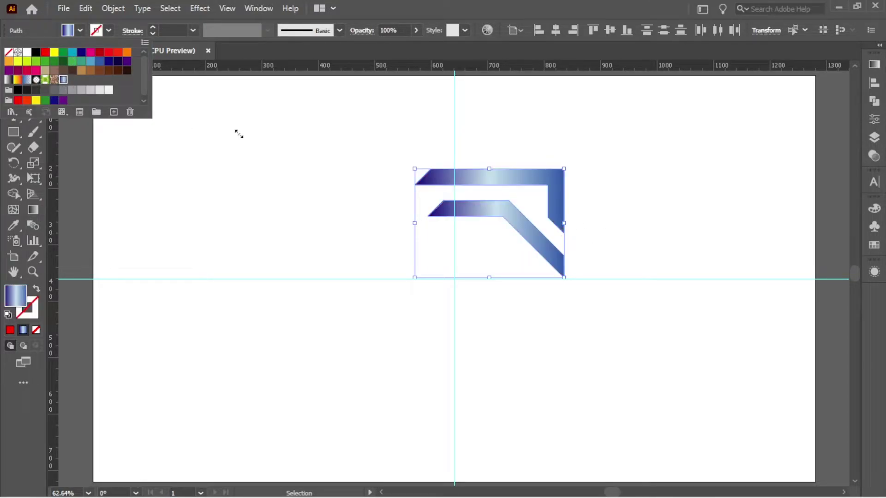
click(192, 219)
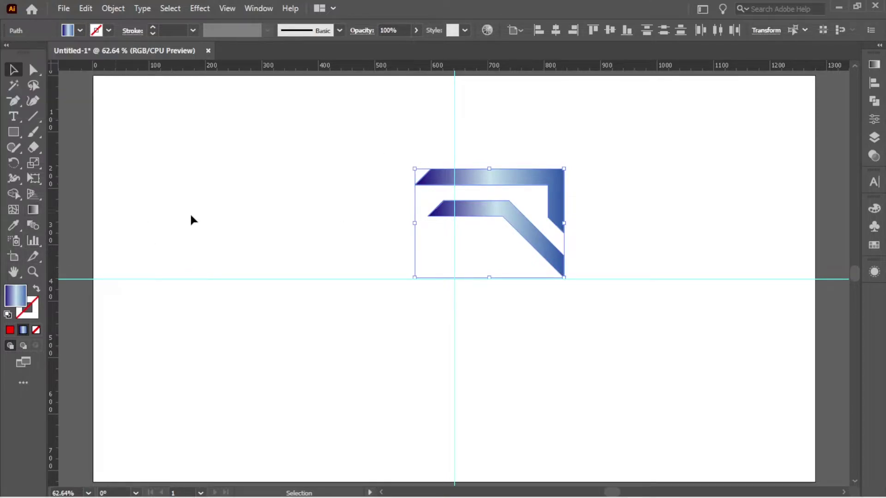
click(33, 209)
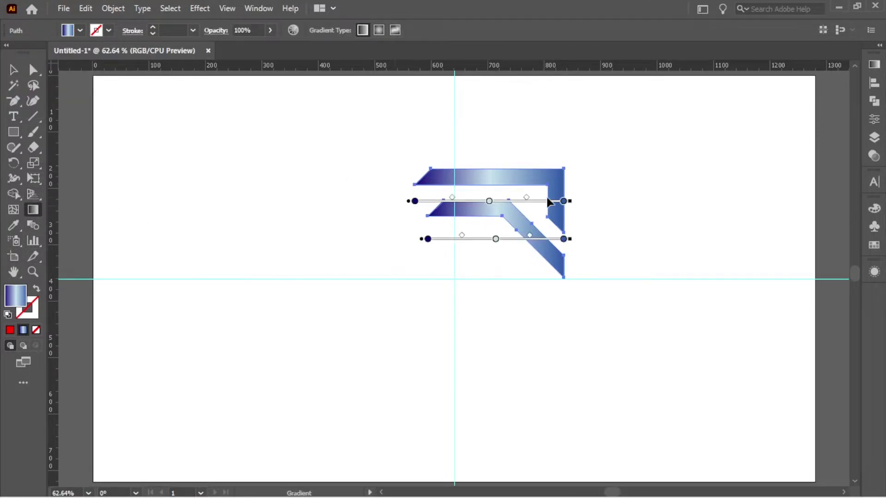
drag(567, 163, 442, 287)
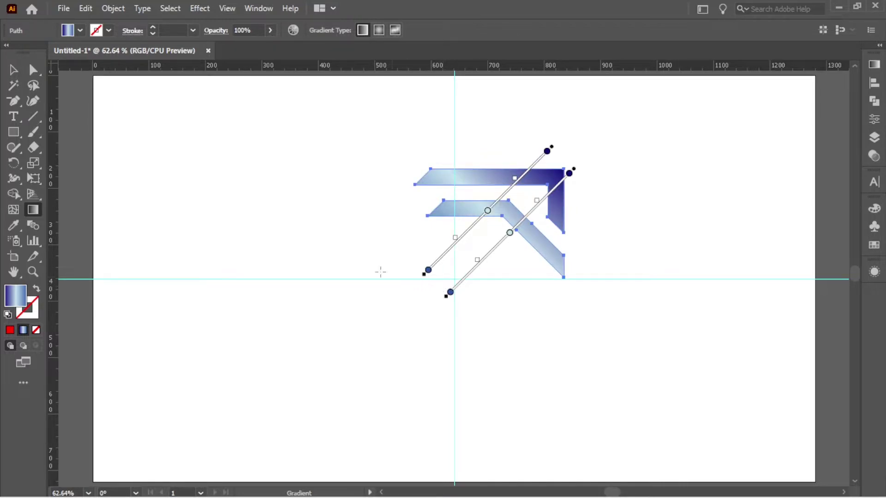
key(v)
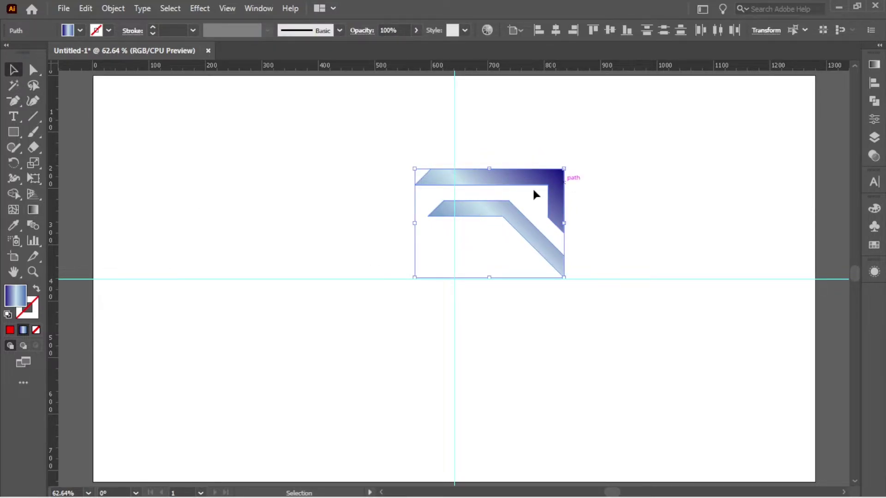
Make three 90° rotated copies of the bands around the guide intersection
click(13, 194)
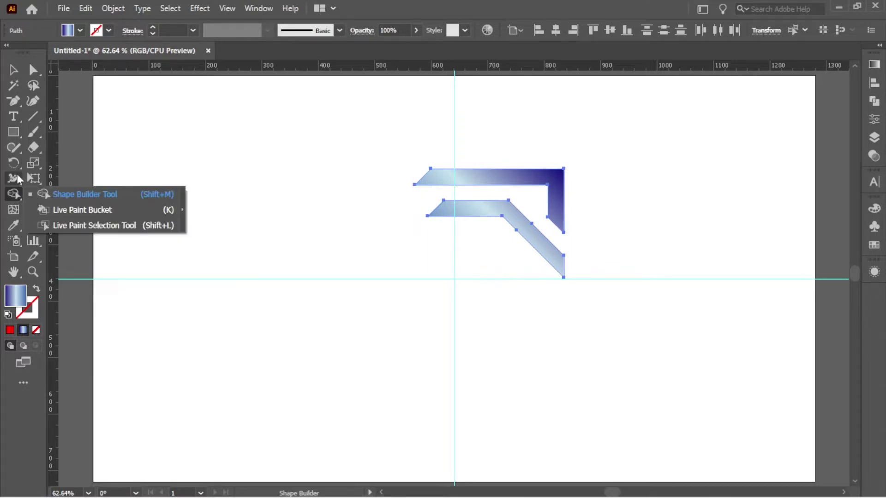
click(14, 163)
click(54, 163)
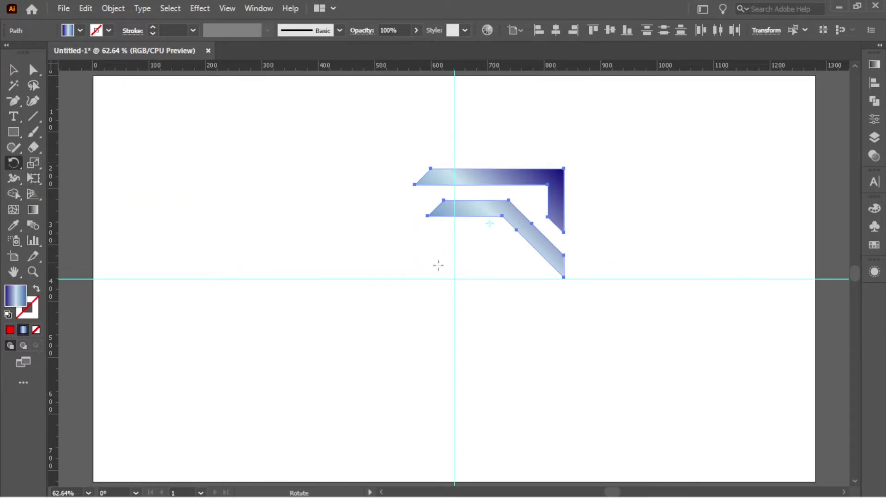
alt+click(454, 279)
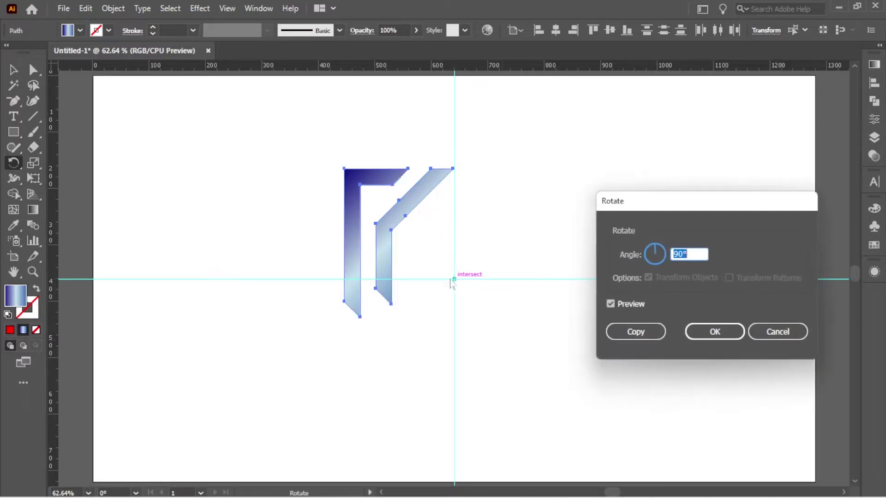
click(635, 332)
key(ctrl+d)
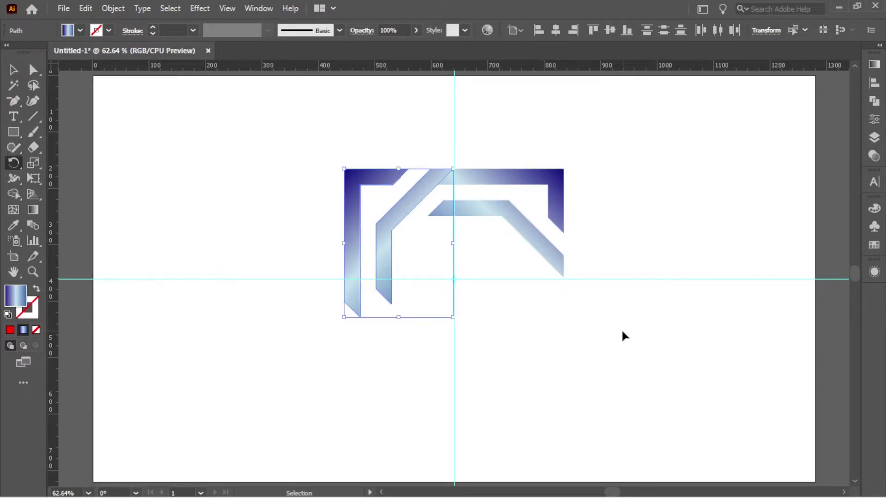
key(ctrl+d)
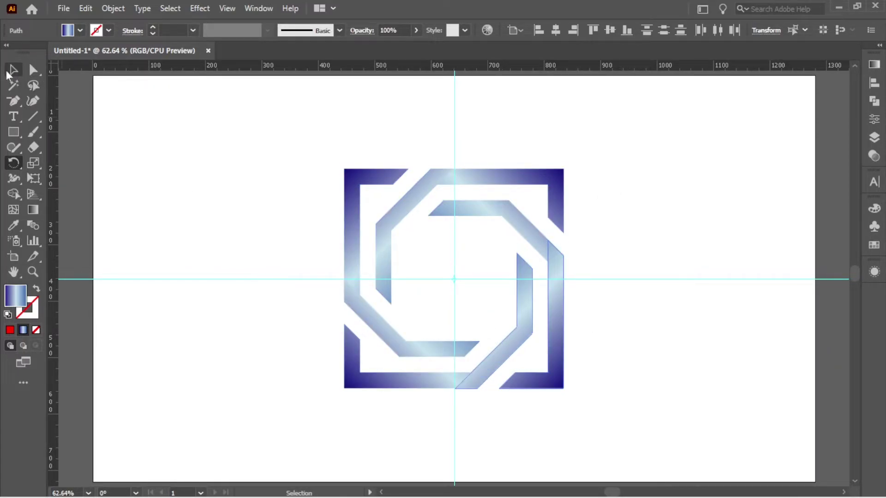
Select all the rotated bands and group them into one object
click(13, 70)
drag(590, 129, 347, 419)
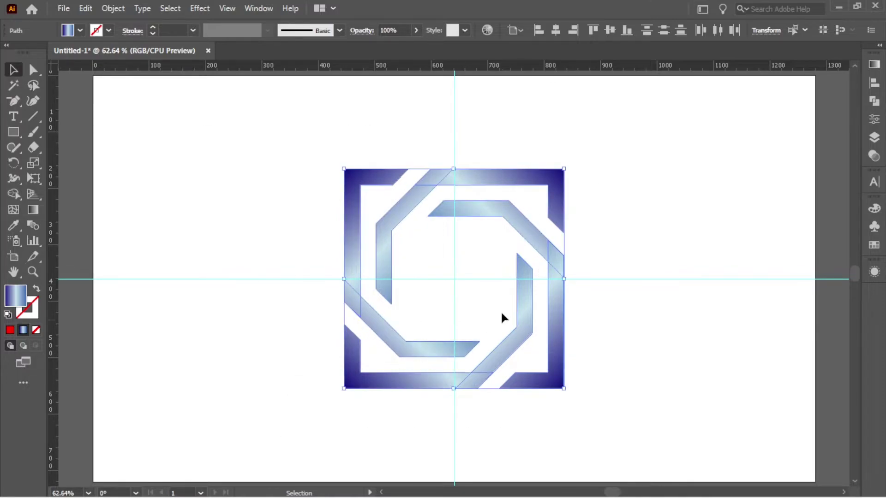
key(a)
key(ctrl+g)
key(v)
click(632, 164)
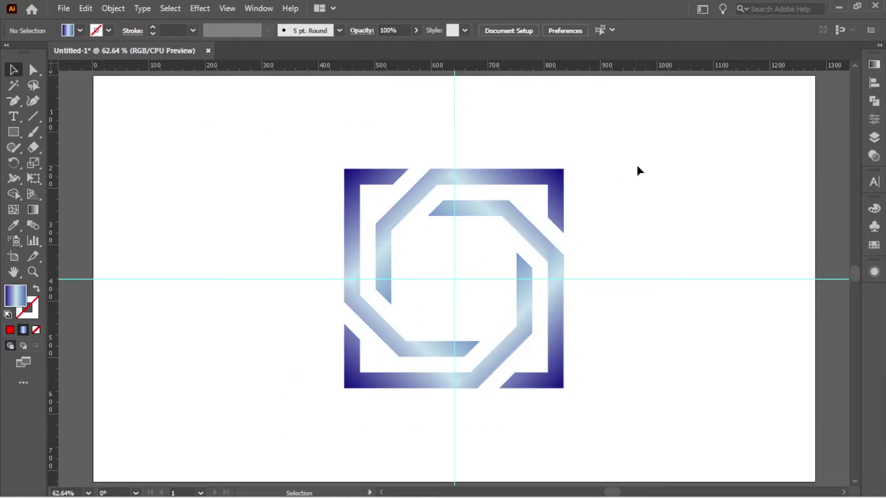
Delete the horizontal and vertical guides
drag(696, 203, 646, 318)
key(Delete)
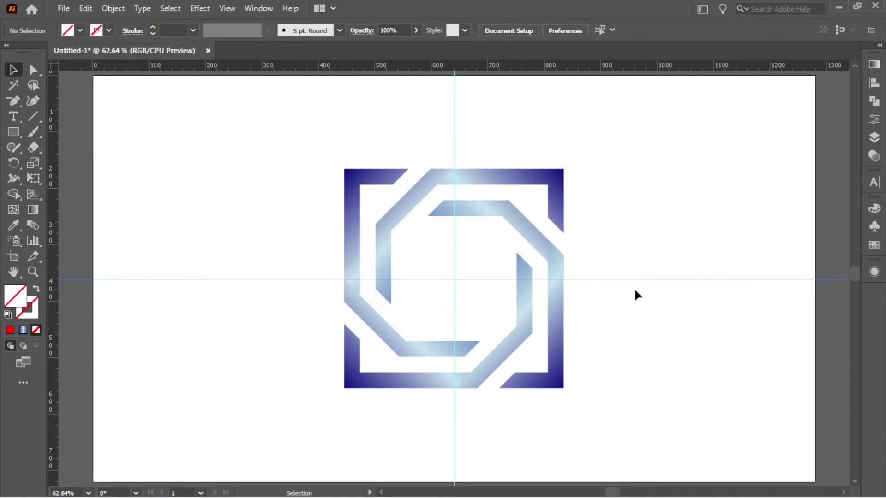
drag(497, 124, 407, 139)
key(Delete)
Select all the gradient frame artwork, undoing an accidental nudge
key(a)
drag(582, 155, 318, 394)
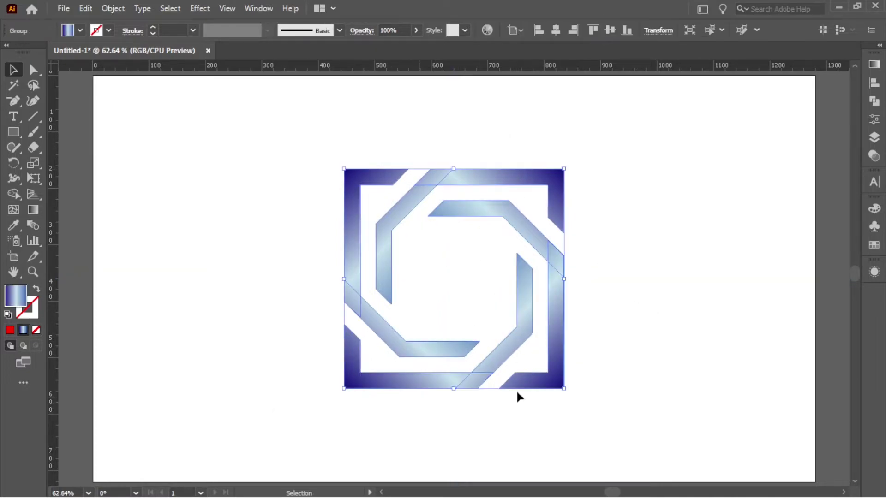
drag(559, 355, 574, 366)
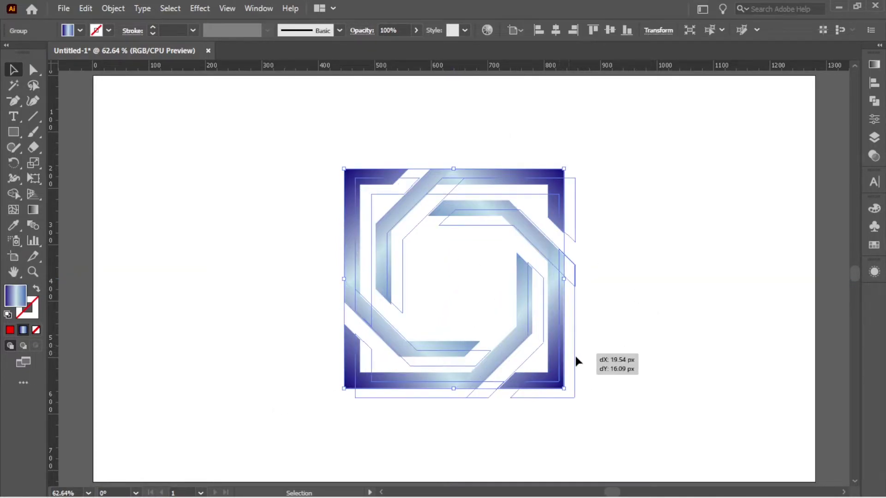
key(ctrl+z)
Paste a copy of the frame in front and rotate it 45° into an eight-pointed star
key(ctrl+c)
key(ctrl+f)
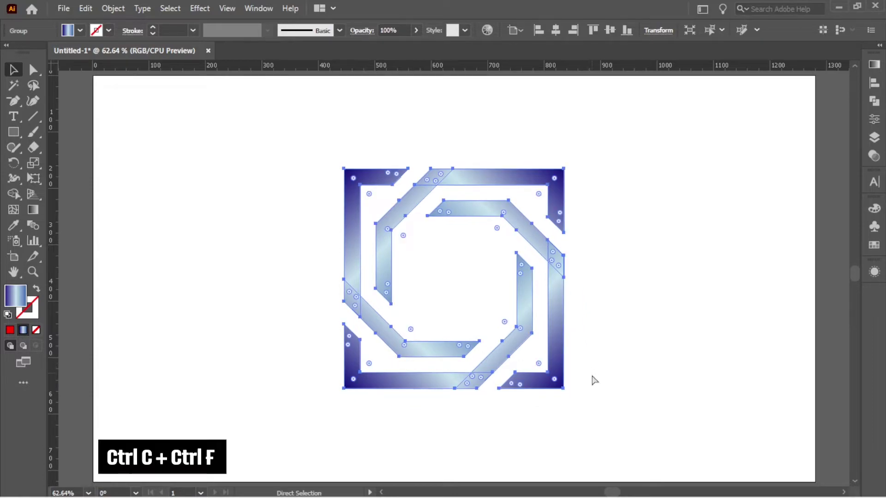
key(v)
drag(594, 332, 613, 301)
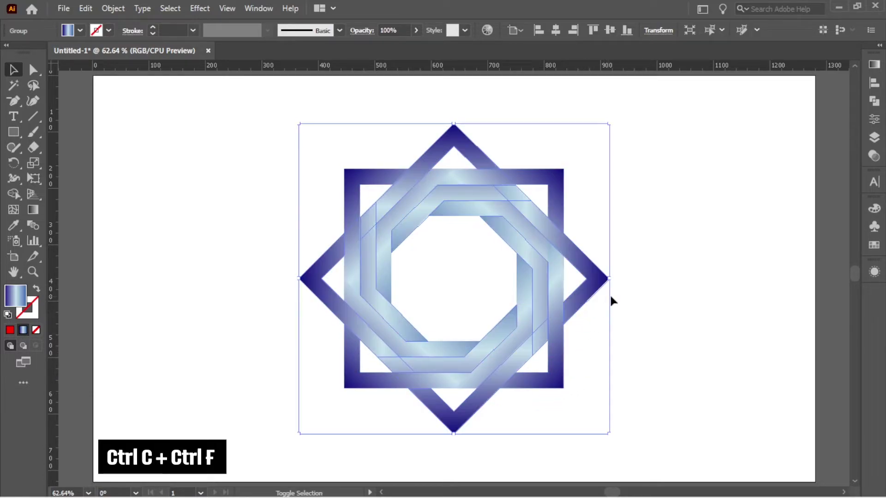
click(659, 276)
Centre the whole star horizontally on the artboard, then deselect it
drag(621, 200, 187, 391)
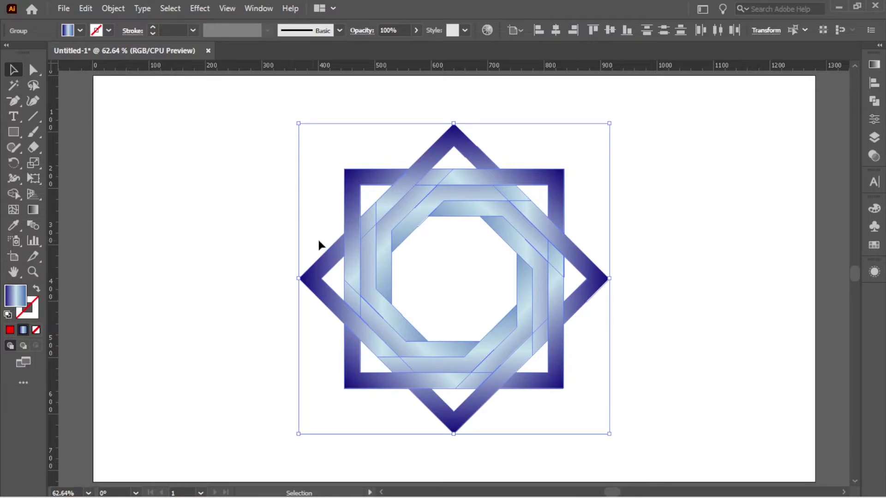
key(a)
key(v)
click(559, 29)
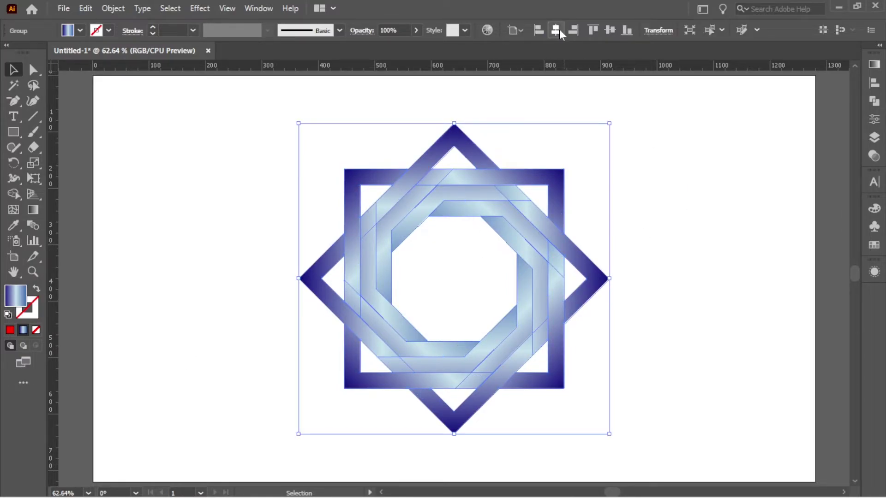
click(674, 133)
Draw an artboard-sized rectangle and send it behind the star
key(a)
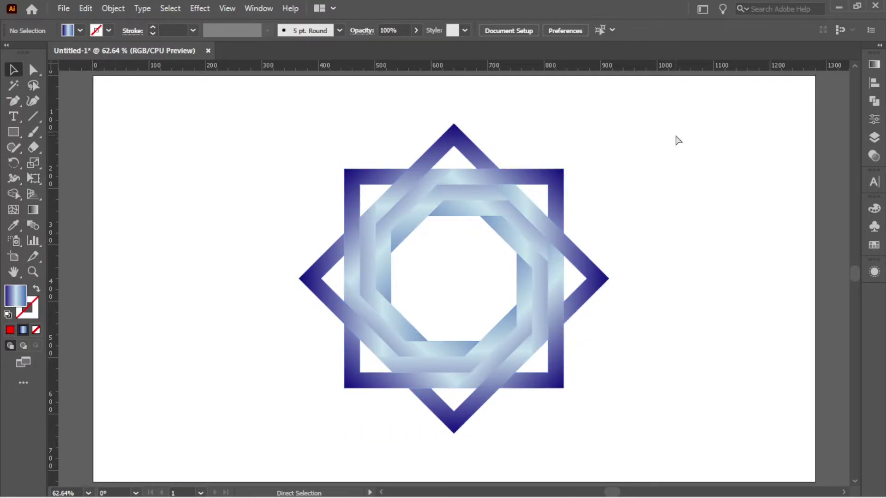
key(v)
click(14, 132)
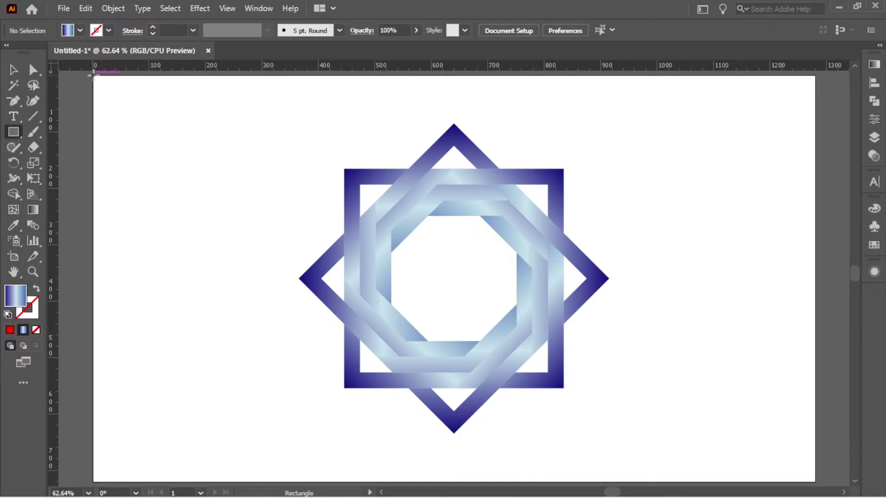
drag(93, 75, 804, 482)
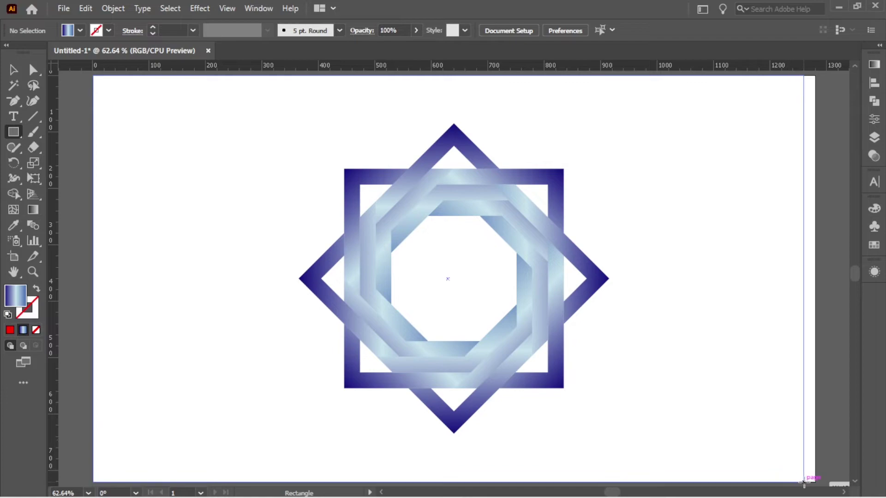
drag(803, 482, 815, 482)
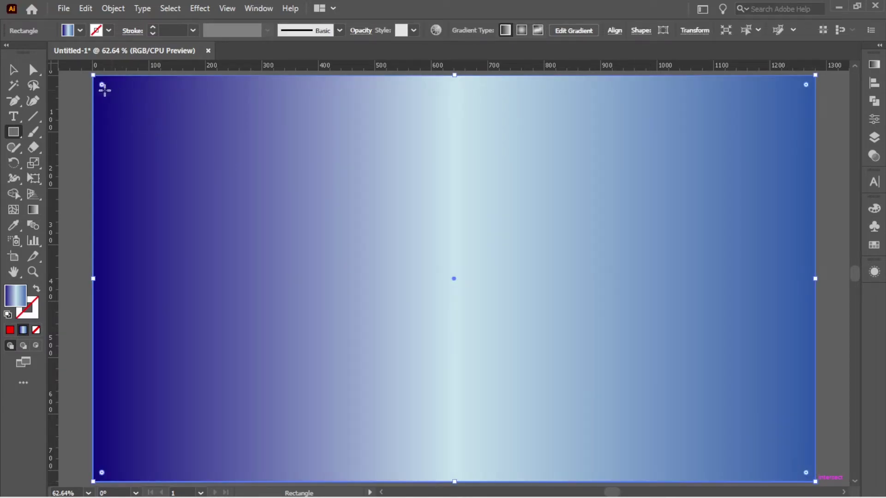
key(v)
right_click(537, 152)
mouse_move(606, 395)
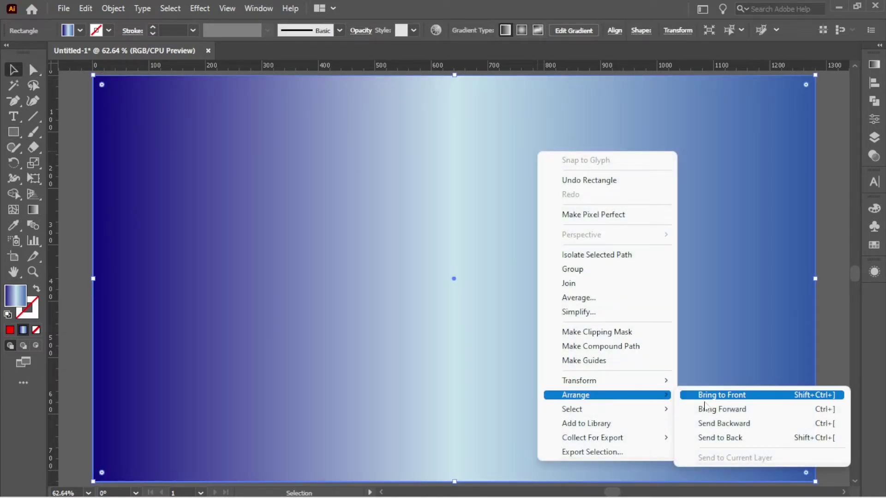
click(722, 438)
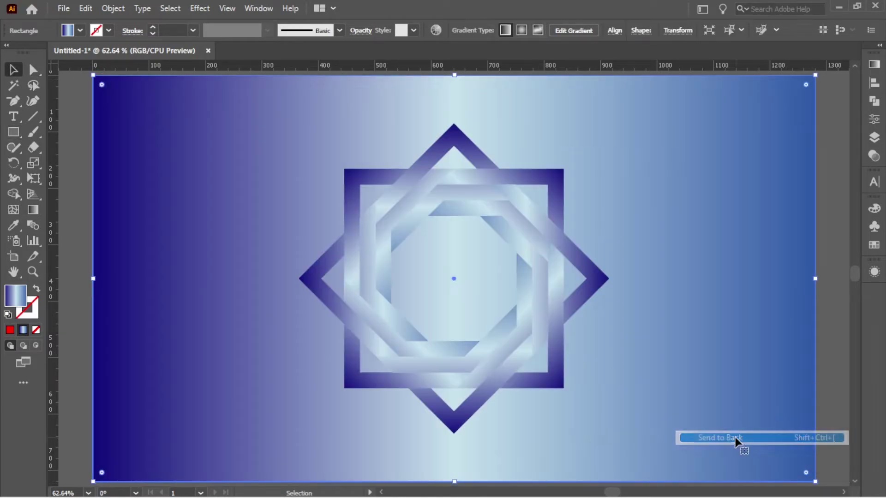
Fill the background rectangle with black in the Color panel, then select the star group
click(874, 245)
click(875, 210)
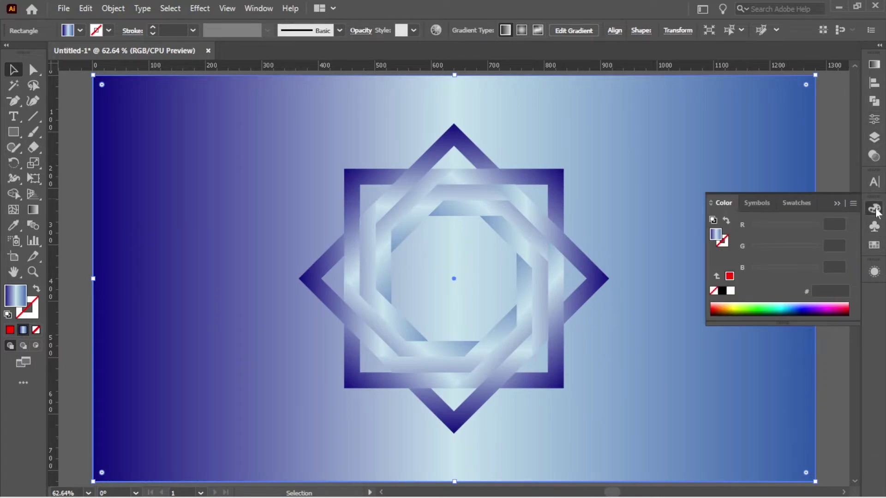
click(731, 291)
click(722, 291)
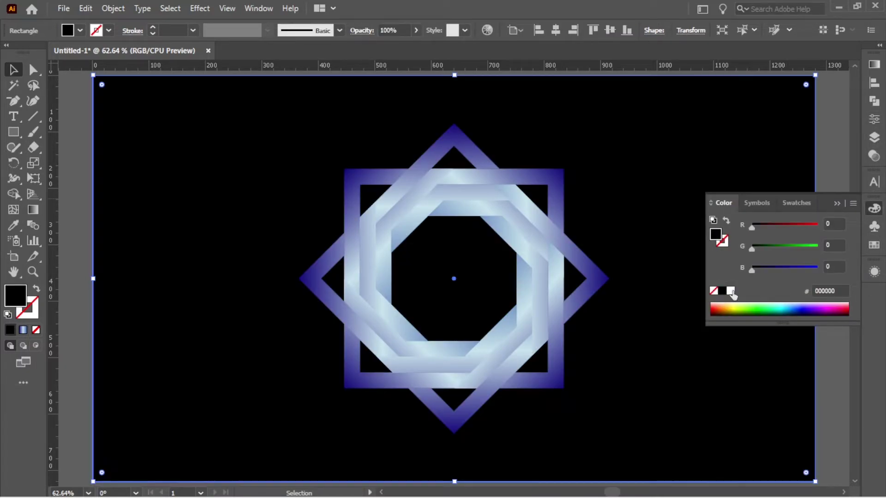
click(839, 203)
click(821, 144)
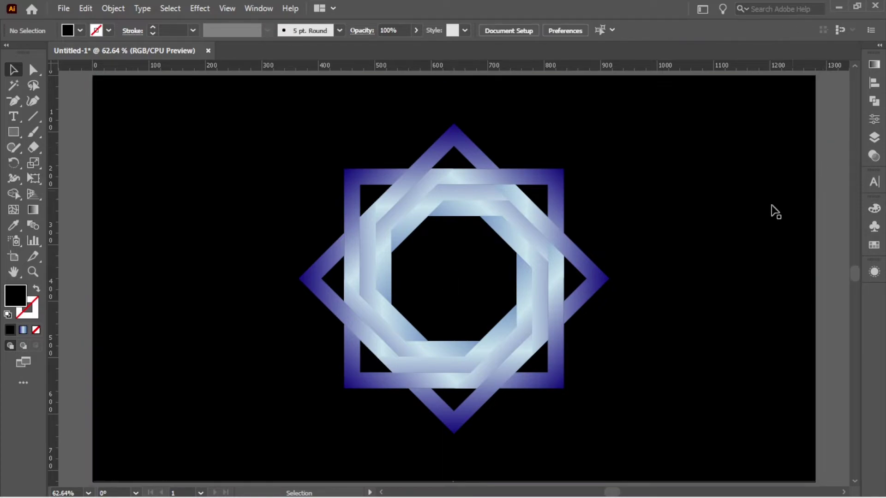
click(542, 179)
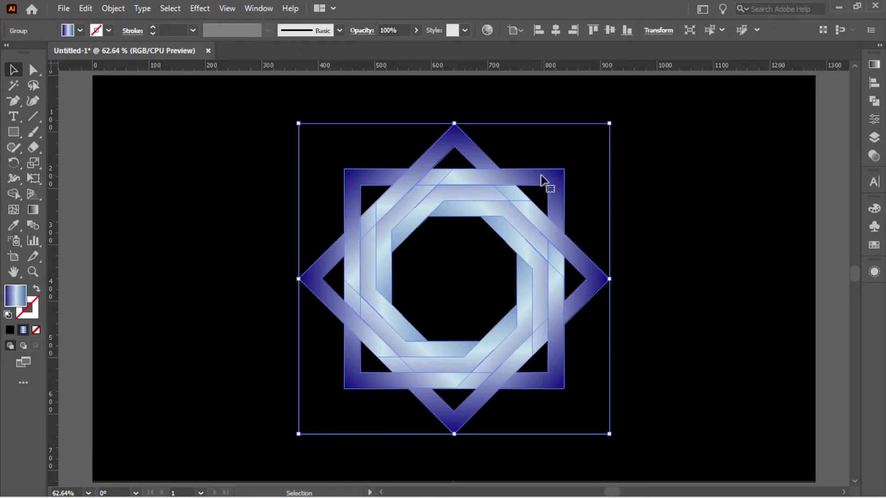
Switch the star's gradient to Radial in the Gradient panel
click(865, 66)
click(787, 80)
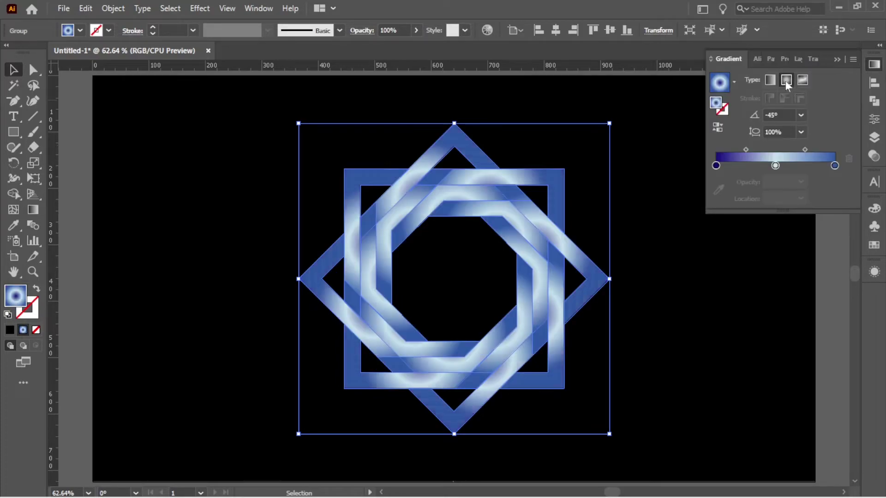
click(835, 61)
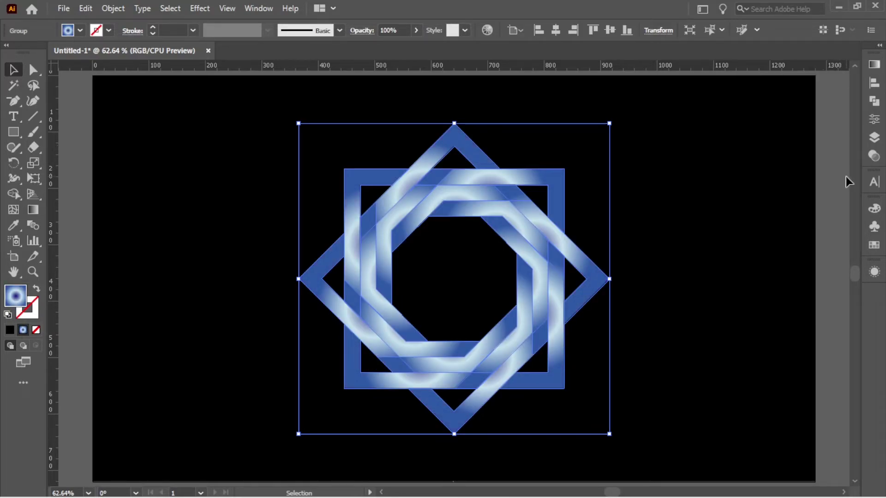
click(845, 176)
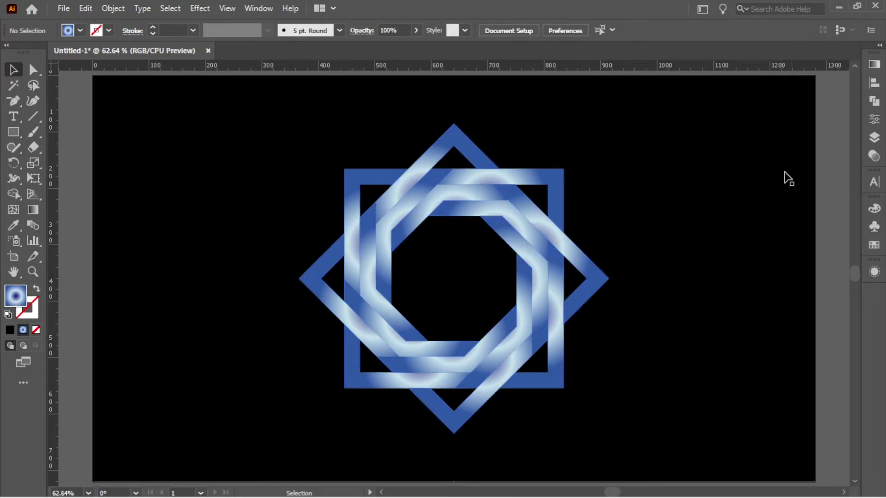
Give the star group a black stroke from the Stroke swatches
click(465, 168)
click(109, 30)
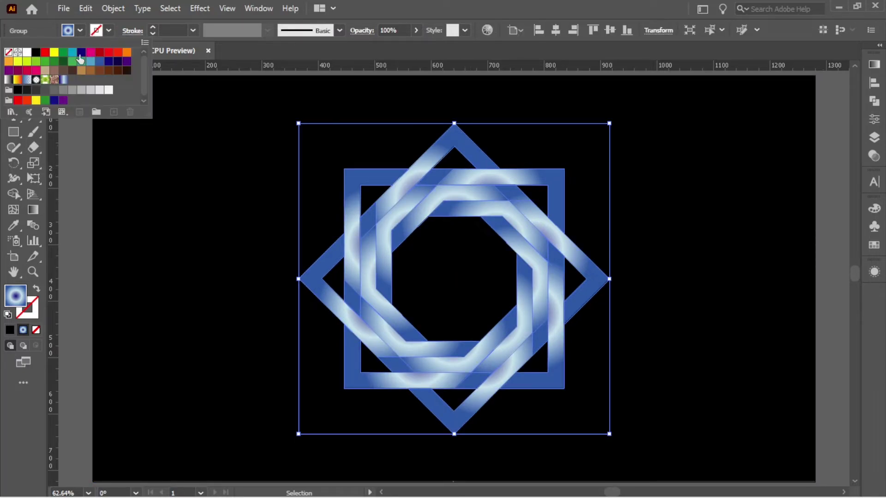
click(35, 53)
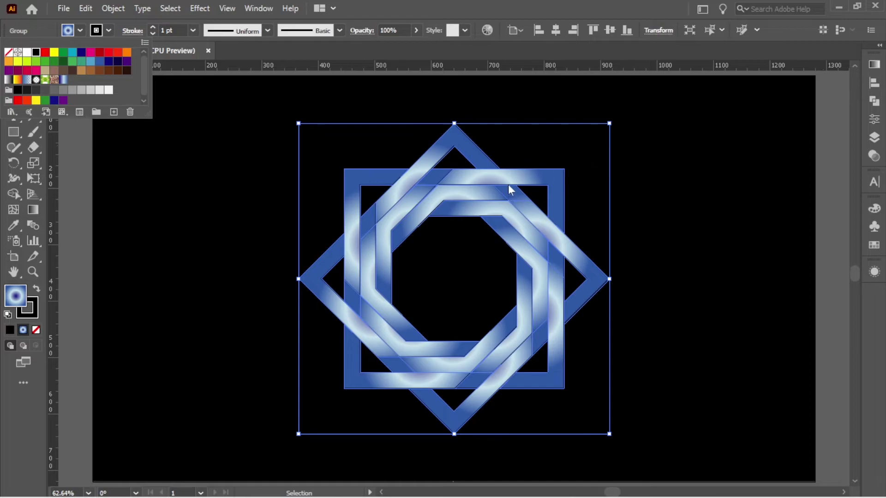
Set the star's stroke weight to 10 pt, then raise it to 13 pt and preview
click(182, 31)
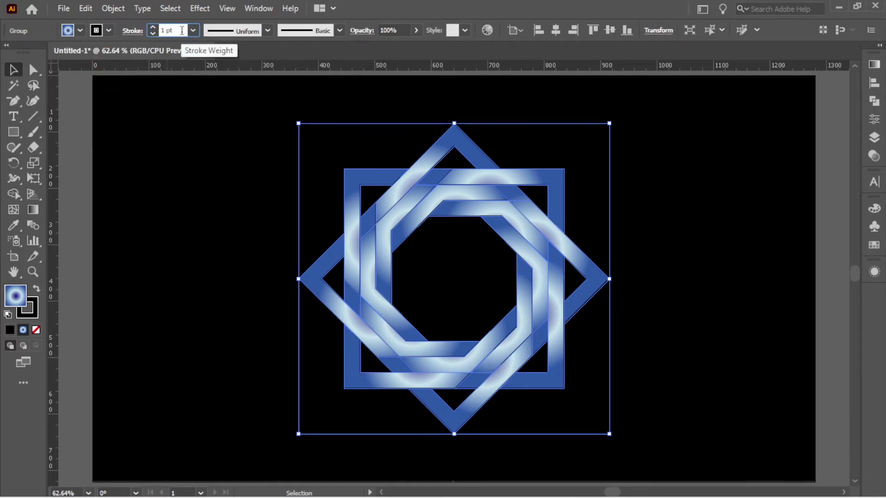
text(10)
key(Return)
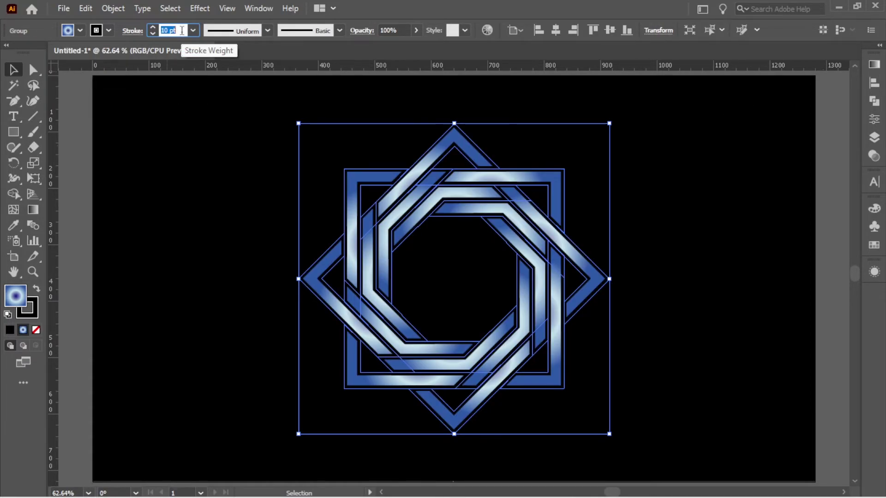
key(Up)
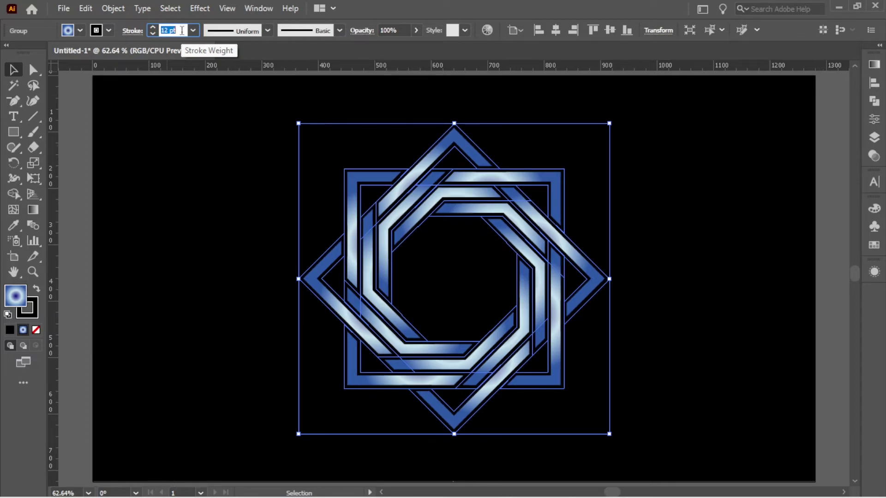
key(Up)
key(Up)
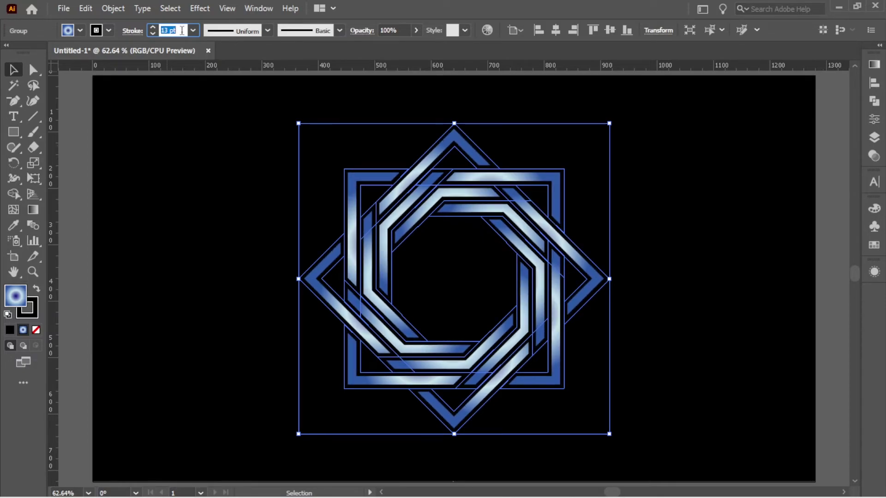
click(97, 109)
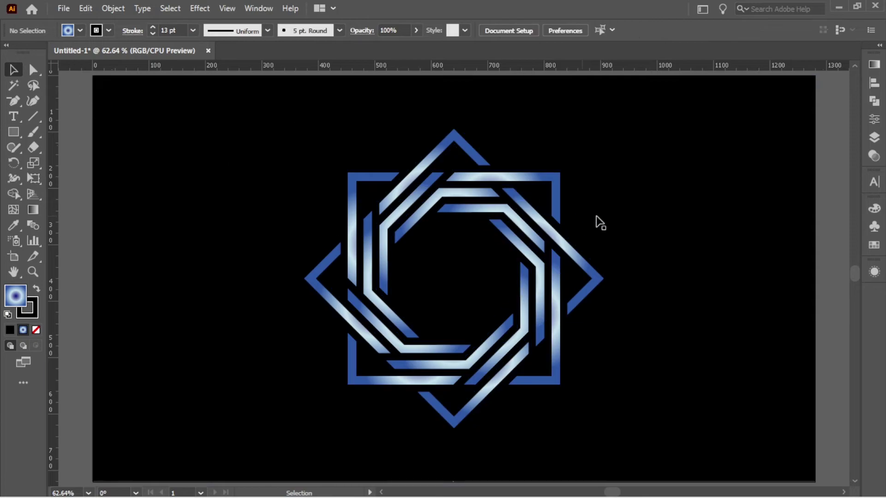
click(520, 182)
Try Inside and Outside stroke alignment, then return the stroke to Center alignment
click(126, 31)
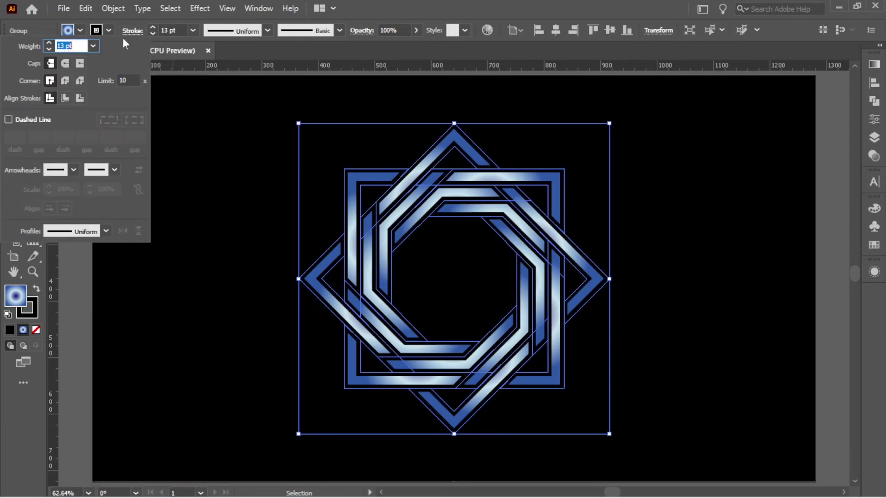
click(65, 97)
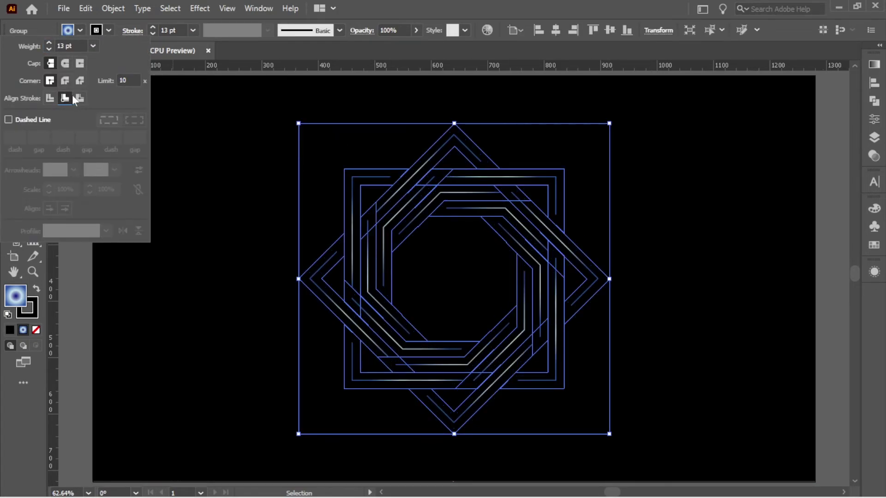
click(79, 99)
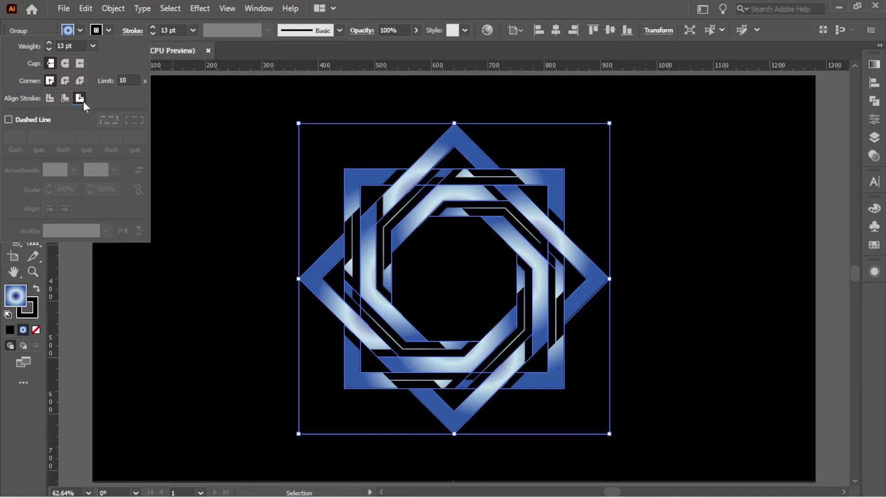
click(50, 98)
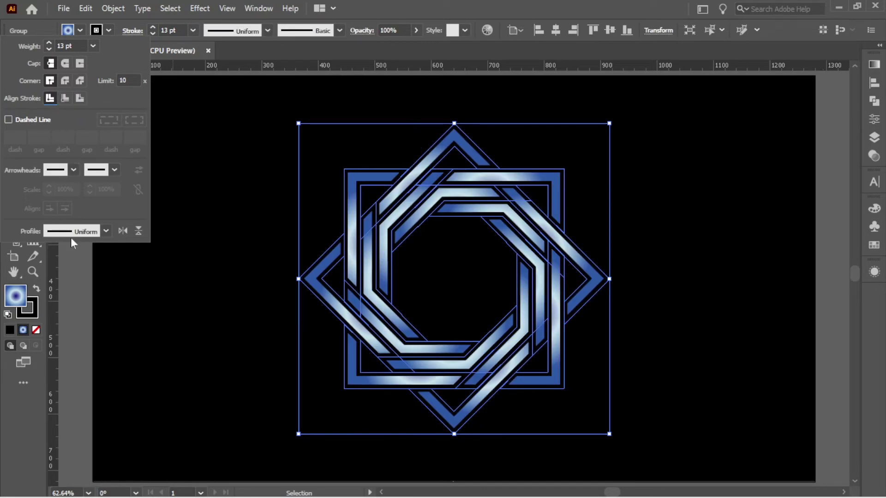
click(75, 281)
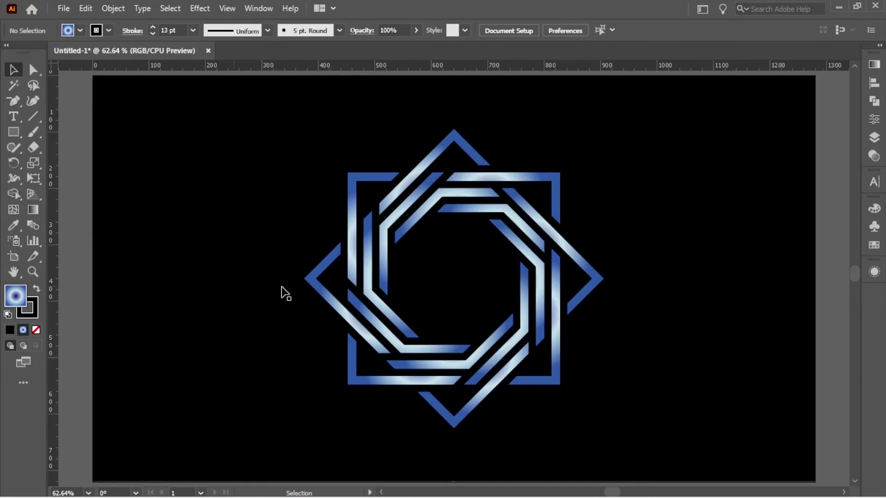
click(555, 235)
Adjust the star's stroke weight to a final 15 pt
click(177, 31)
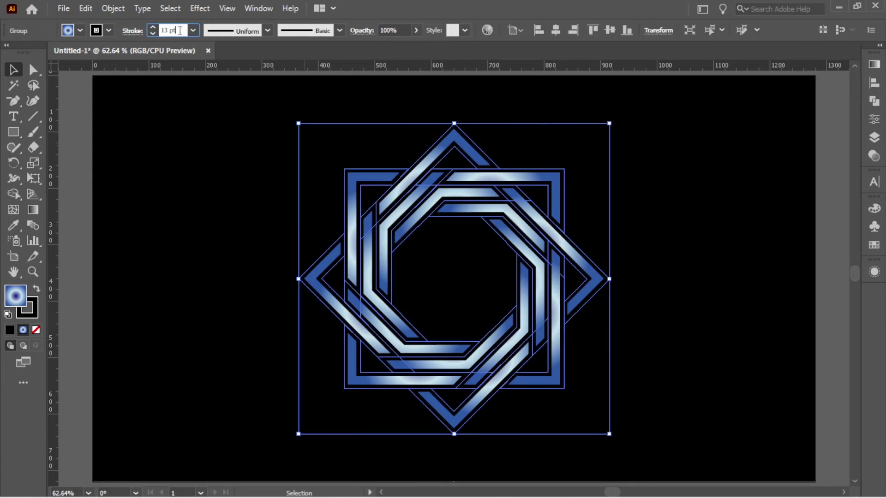
key(Down)
key(Down)
key(Down)
key(Down)
key(Up)
key(Up)
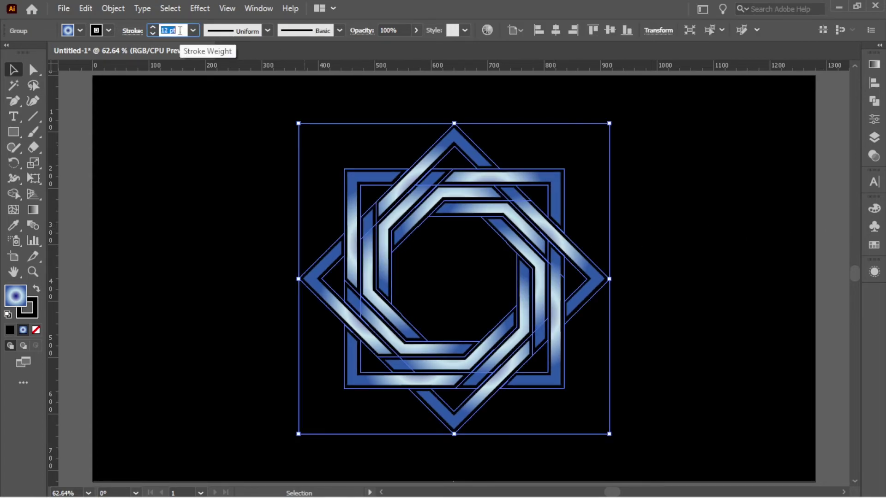
key(Up)
key(Up)
key(Up)
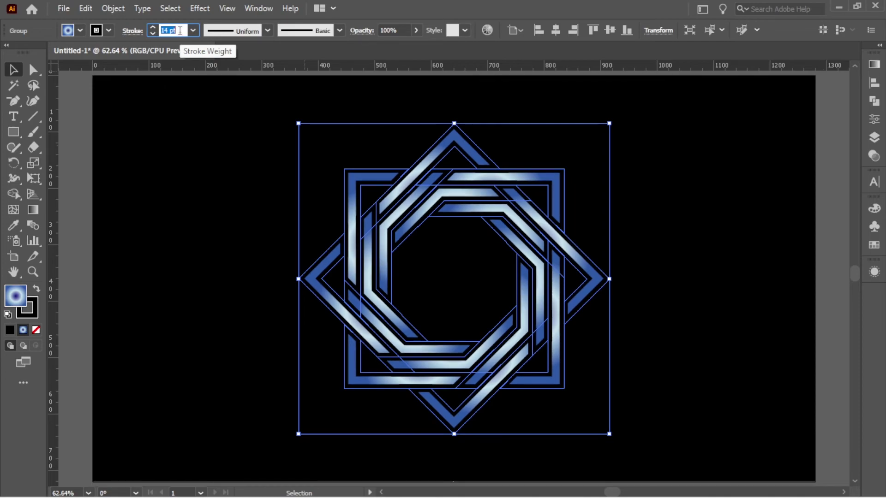
key(Up)
key(Return)
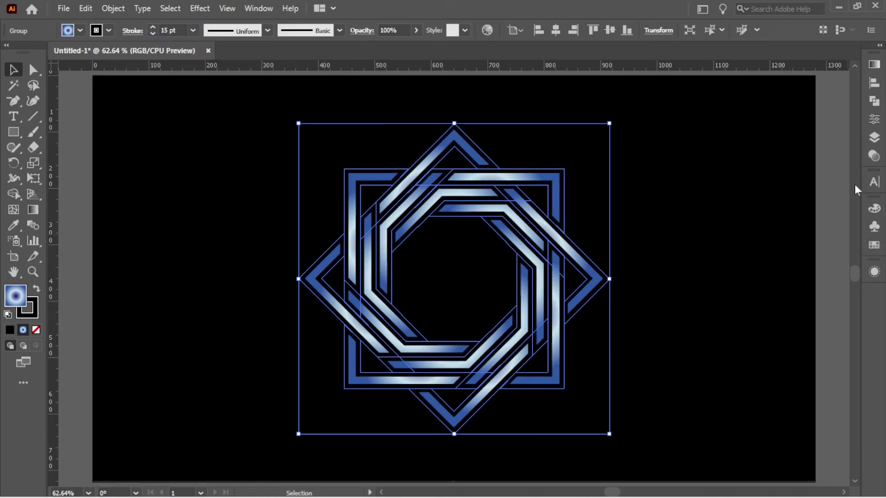
click(666, 196)
click(533, 180)
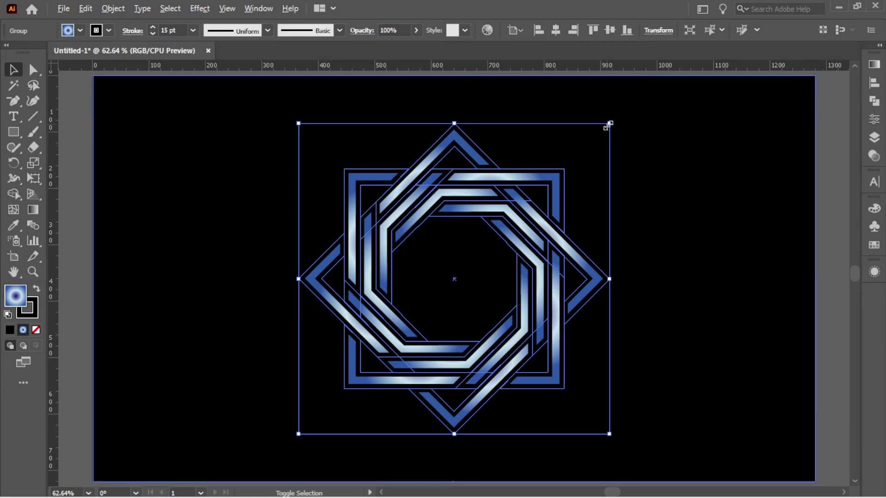
Scale the star up from its centre with an Alt+Shift corner drag, then deselect
drag(608, 124, 626, 107)
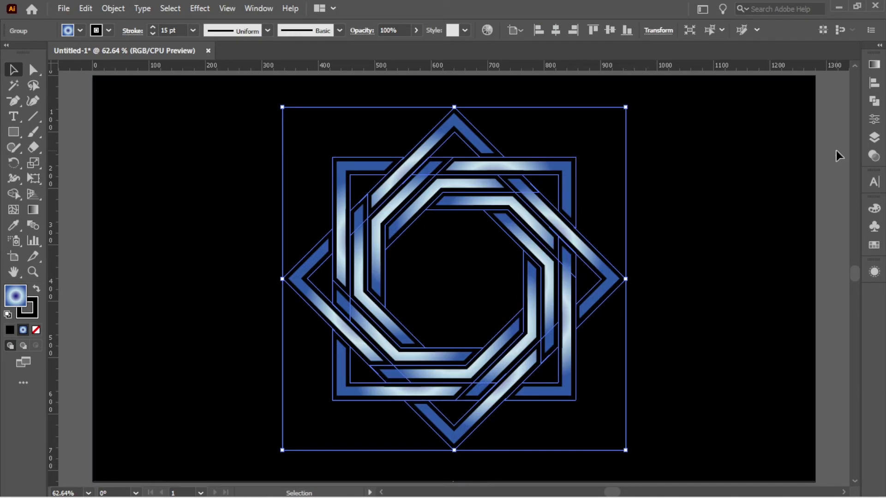
click(835, 147)
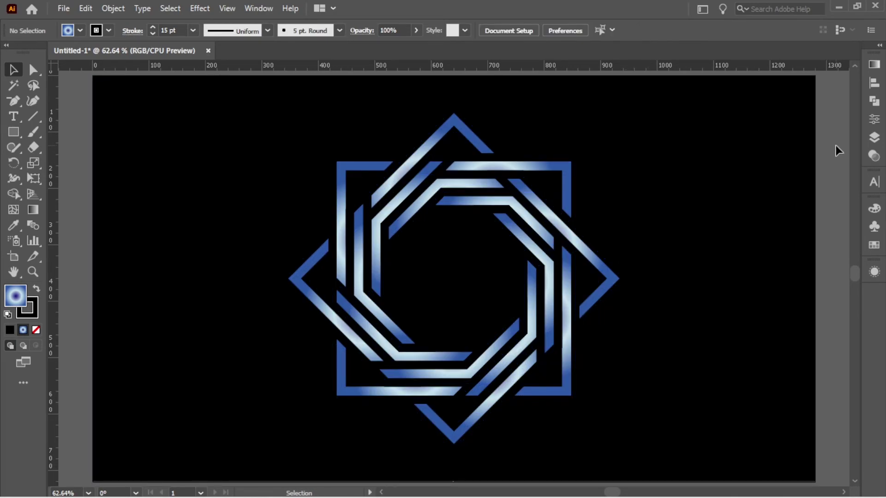